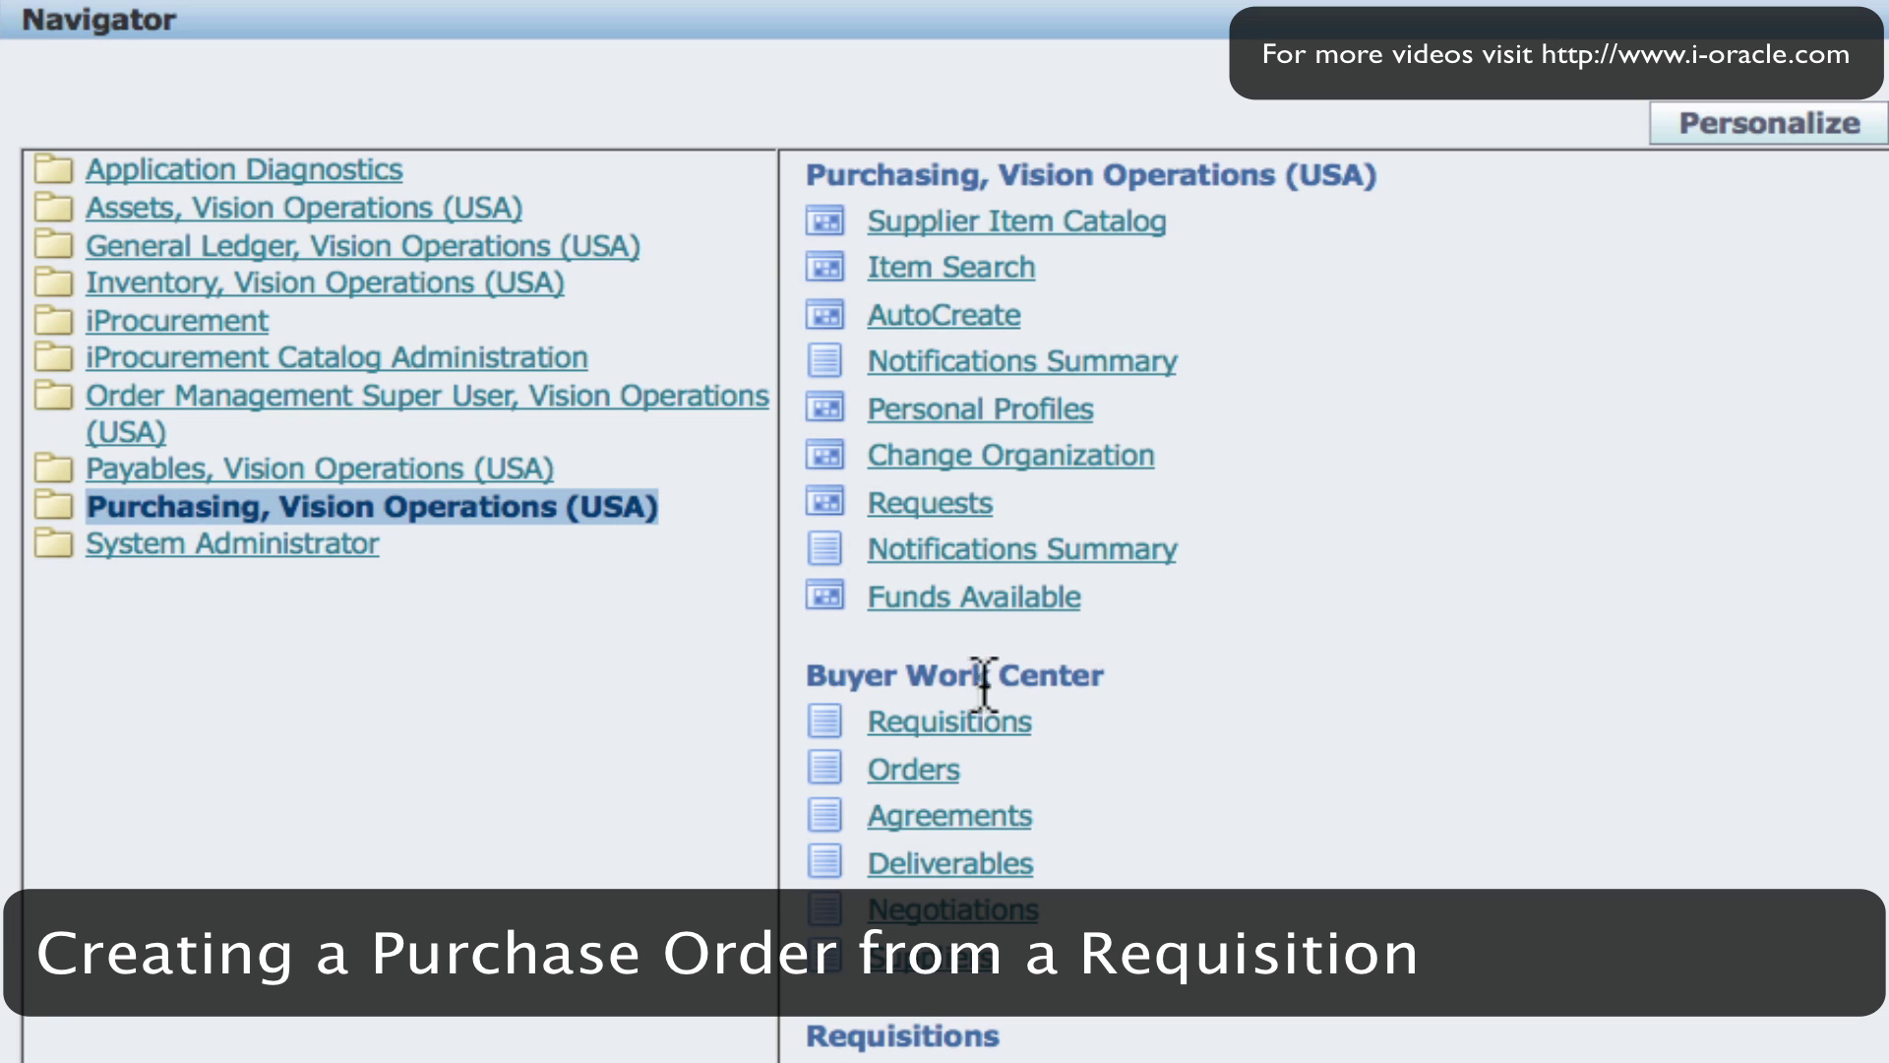
# Open Buyer Work Center > Requisitions under Purchasing, Vision Operations (USA)
pyautogui.click(923, 724)
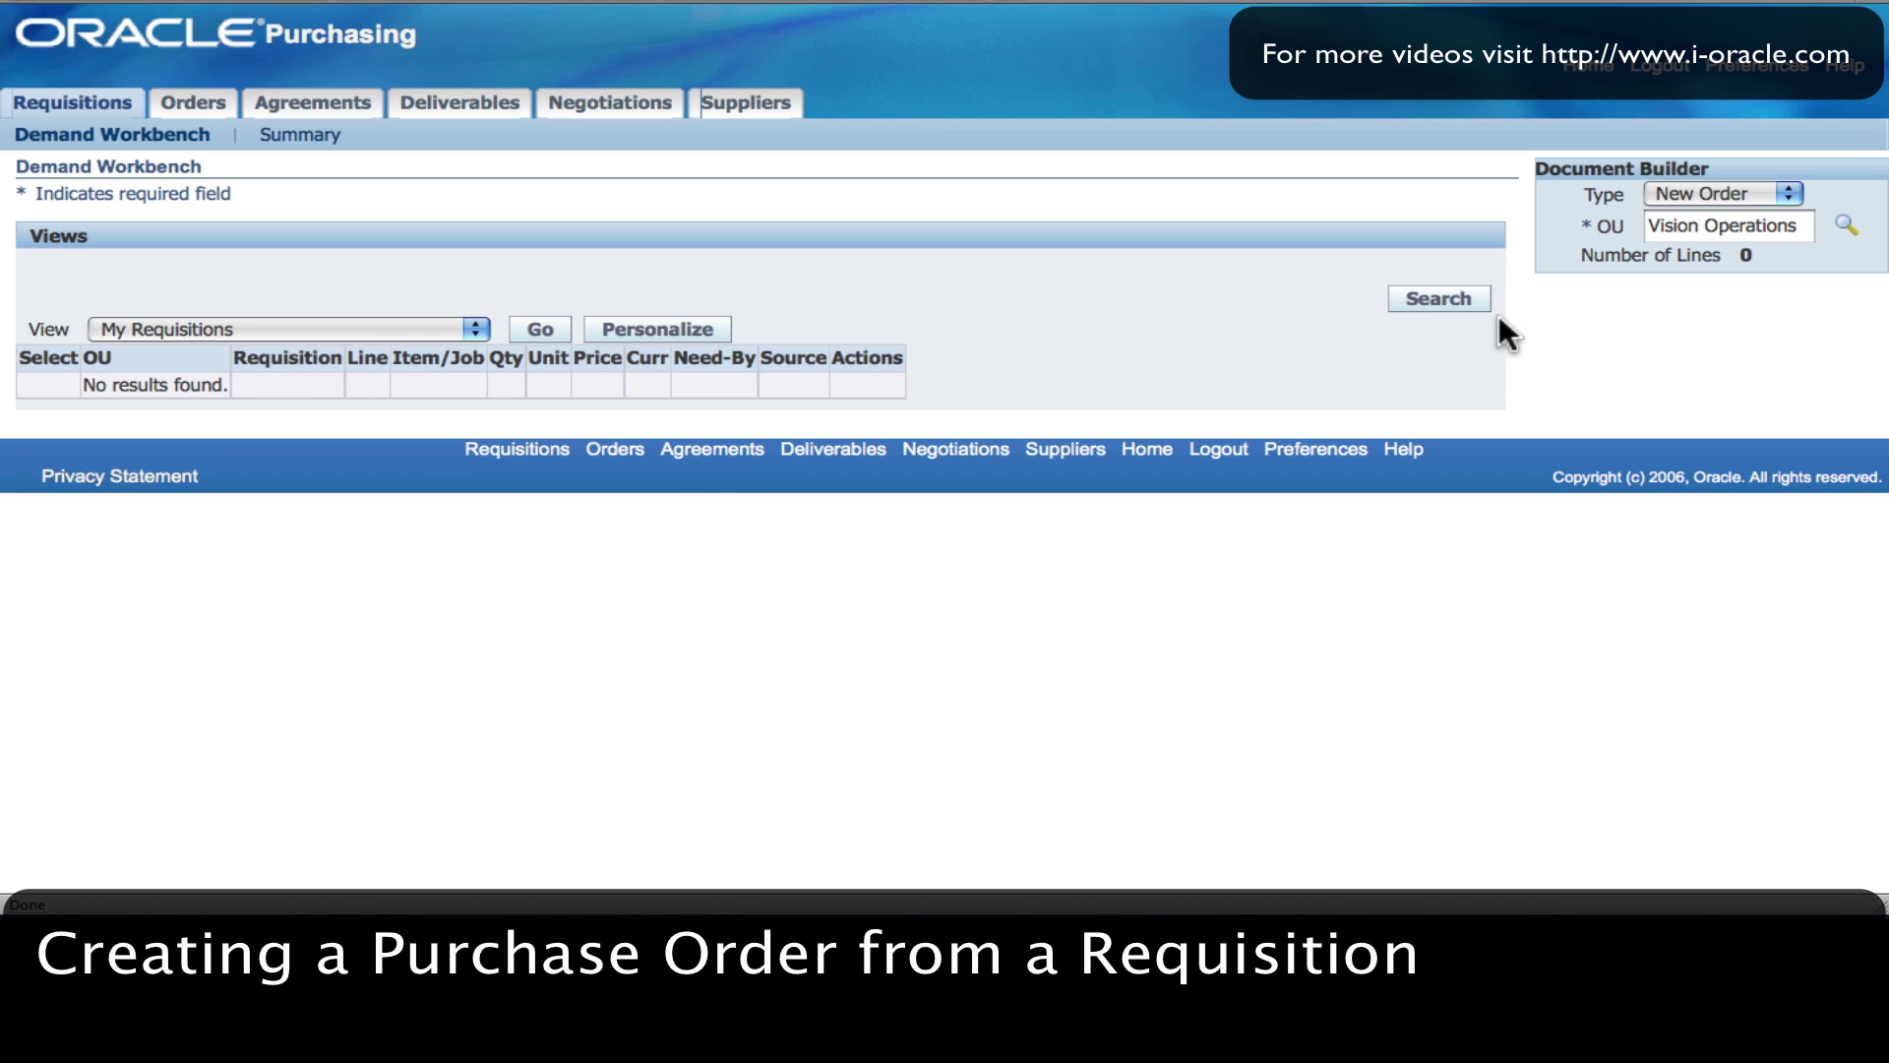
# Search for requisition 14409 with the preset Buyer filter cleared
pyautogui.click(1442, 299)
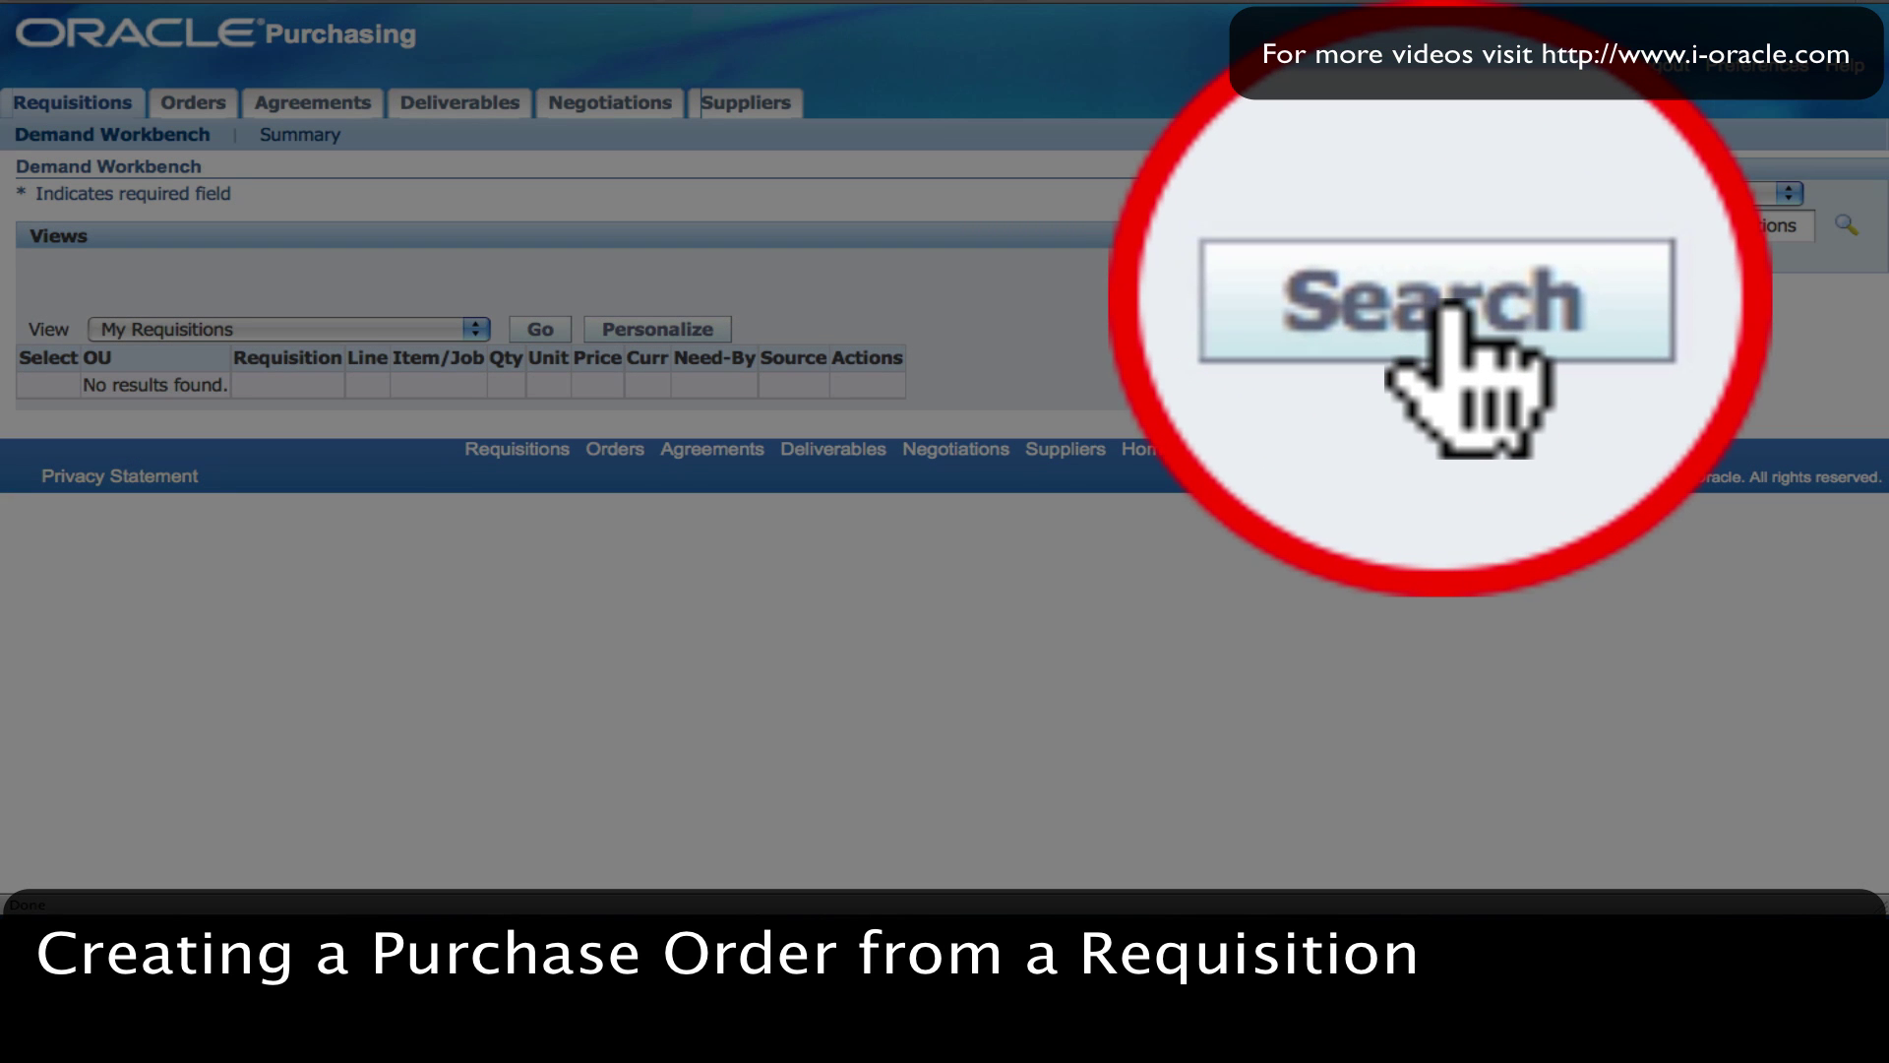
pyautogui.click(1450, 313)
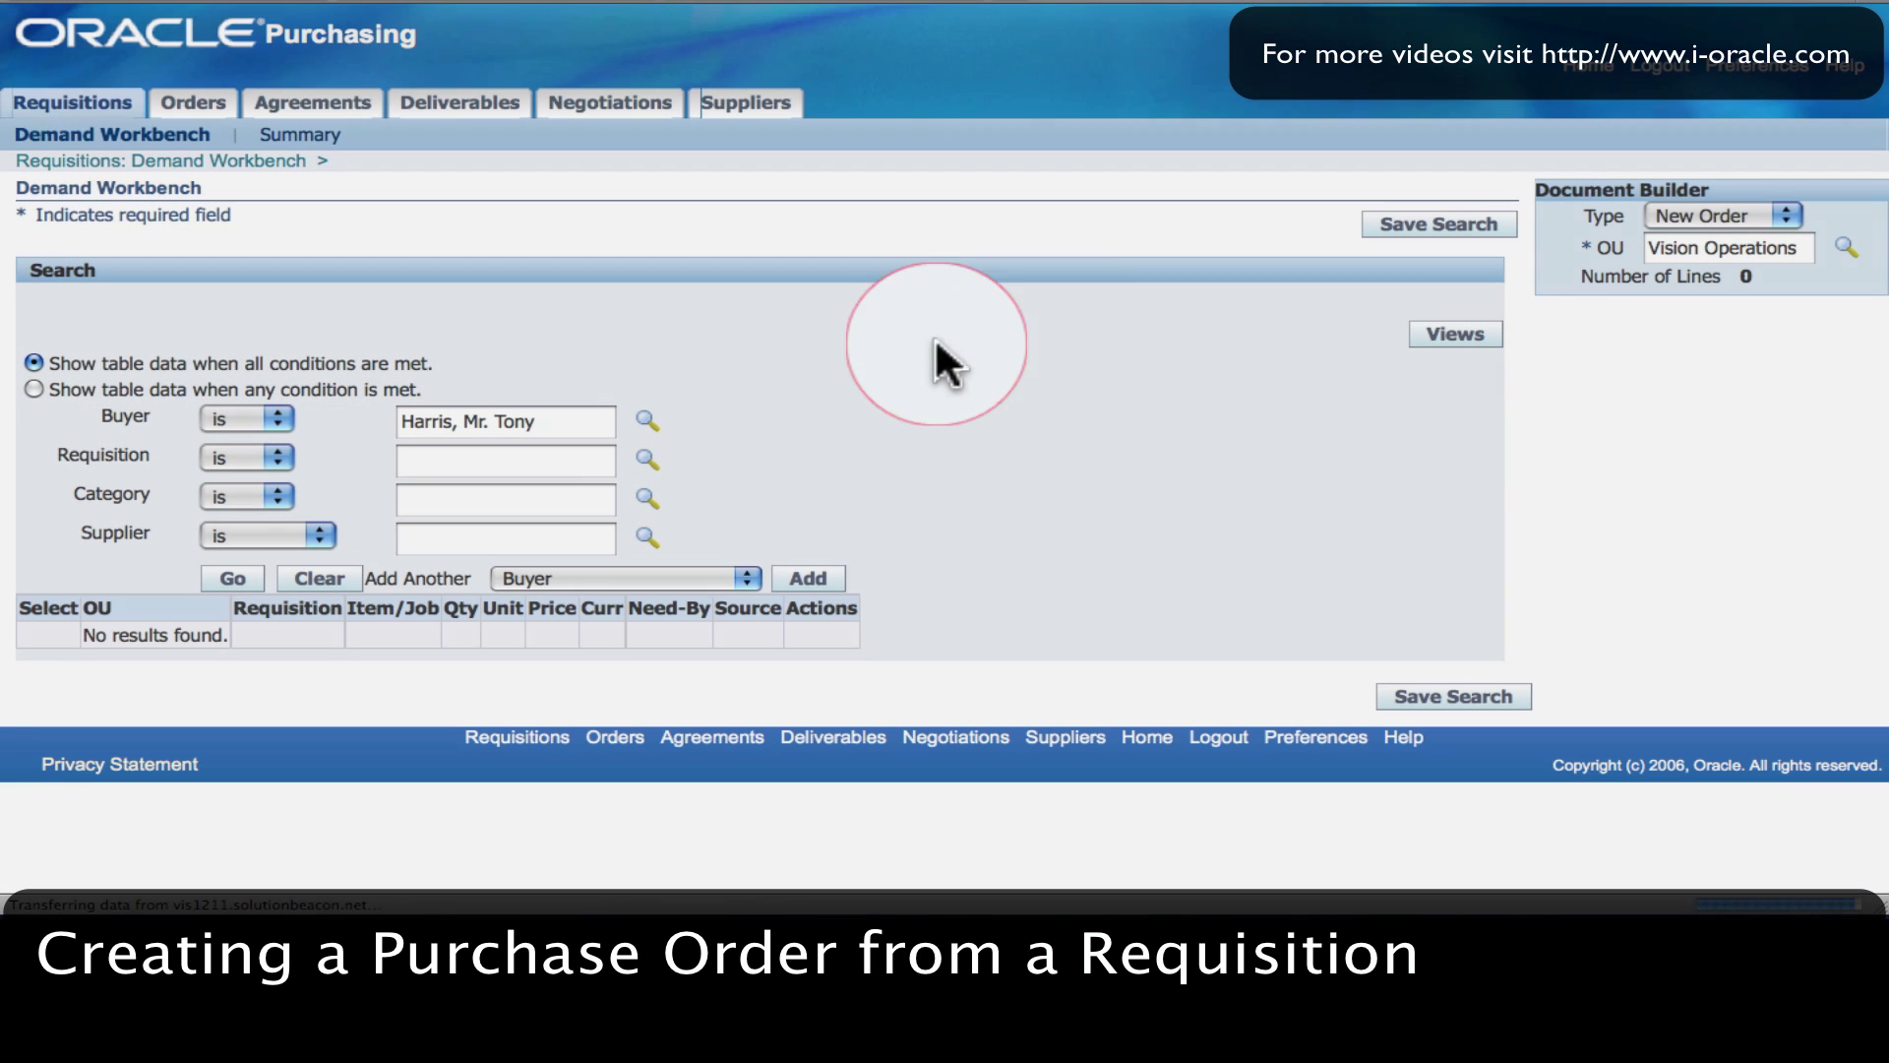
pyautogui.moveTo(539, 421); pyautogui.dragTo(359, 423)
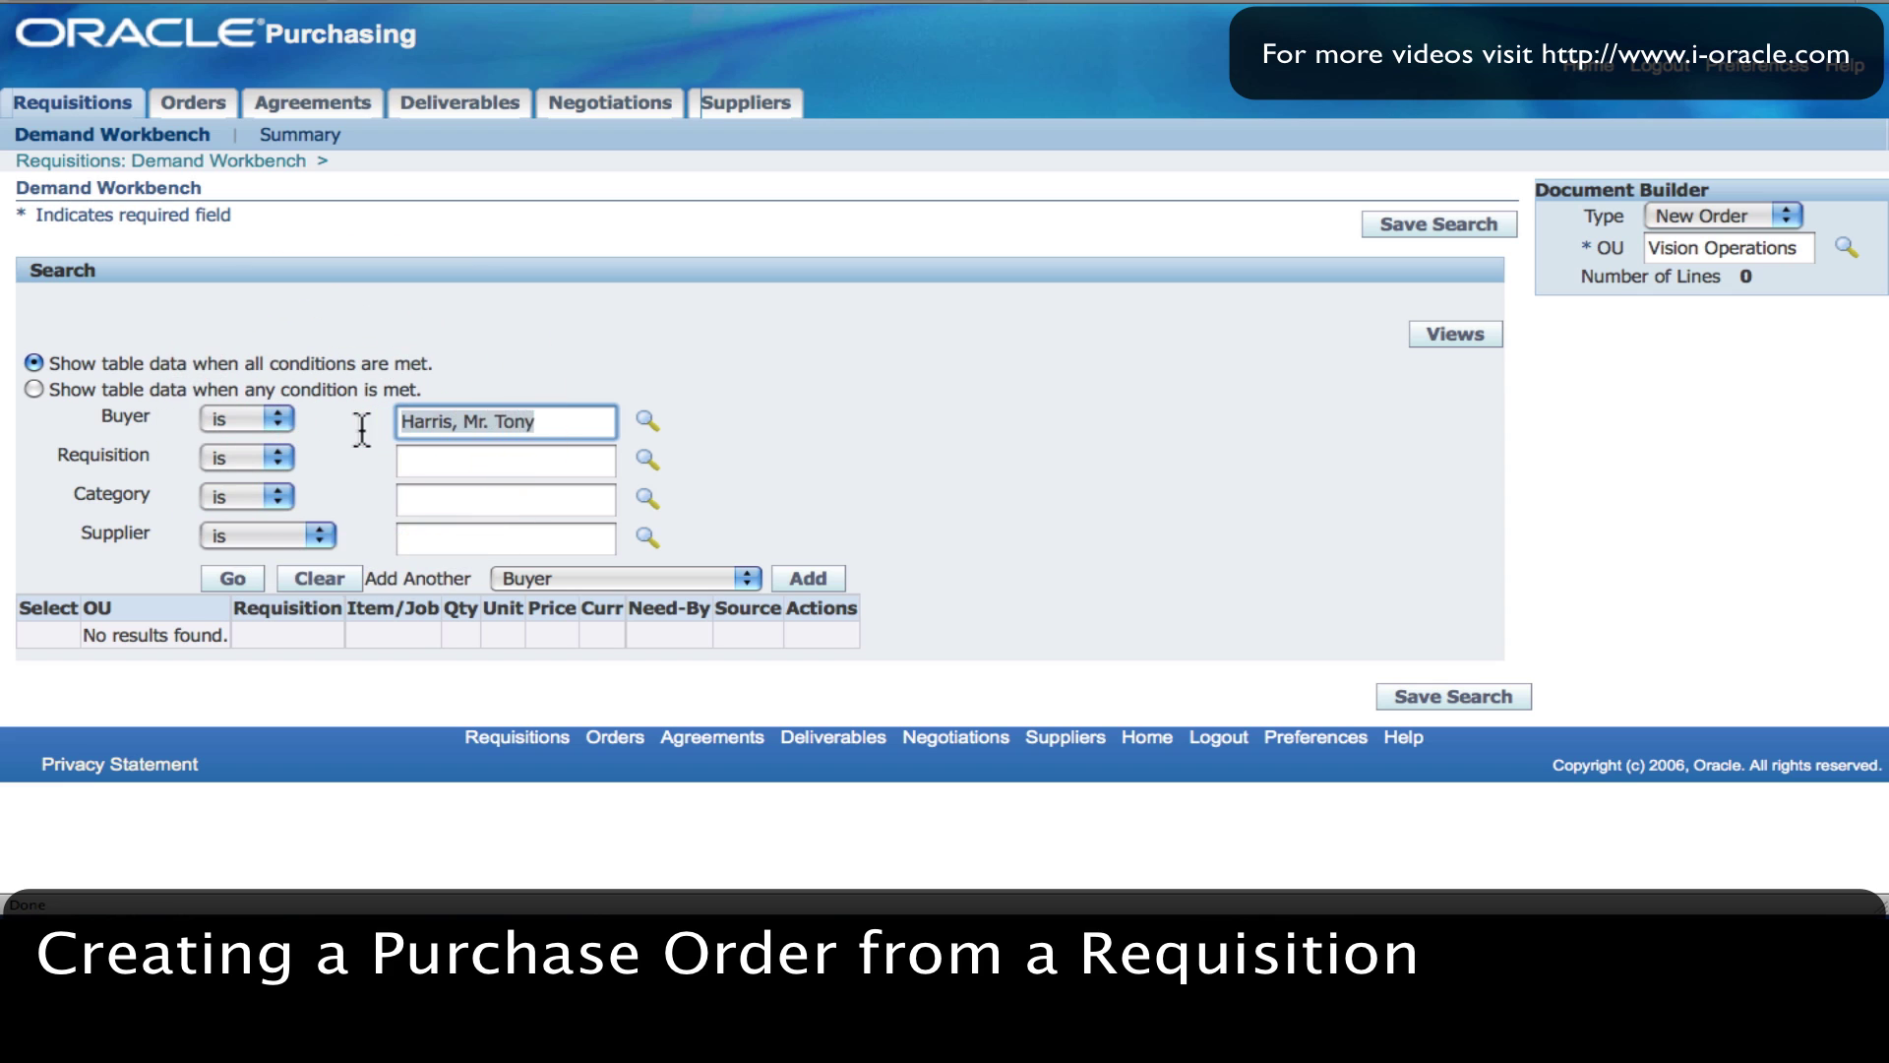
pyautogui.press('BackSpace')
pyautogui.click(407, 463)
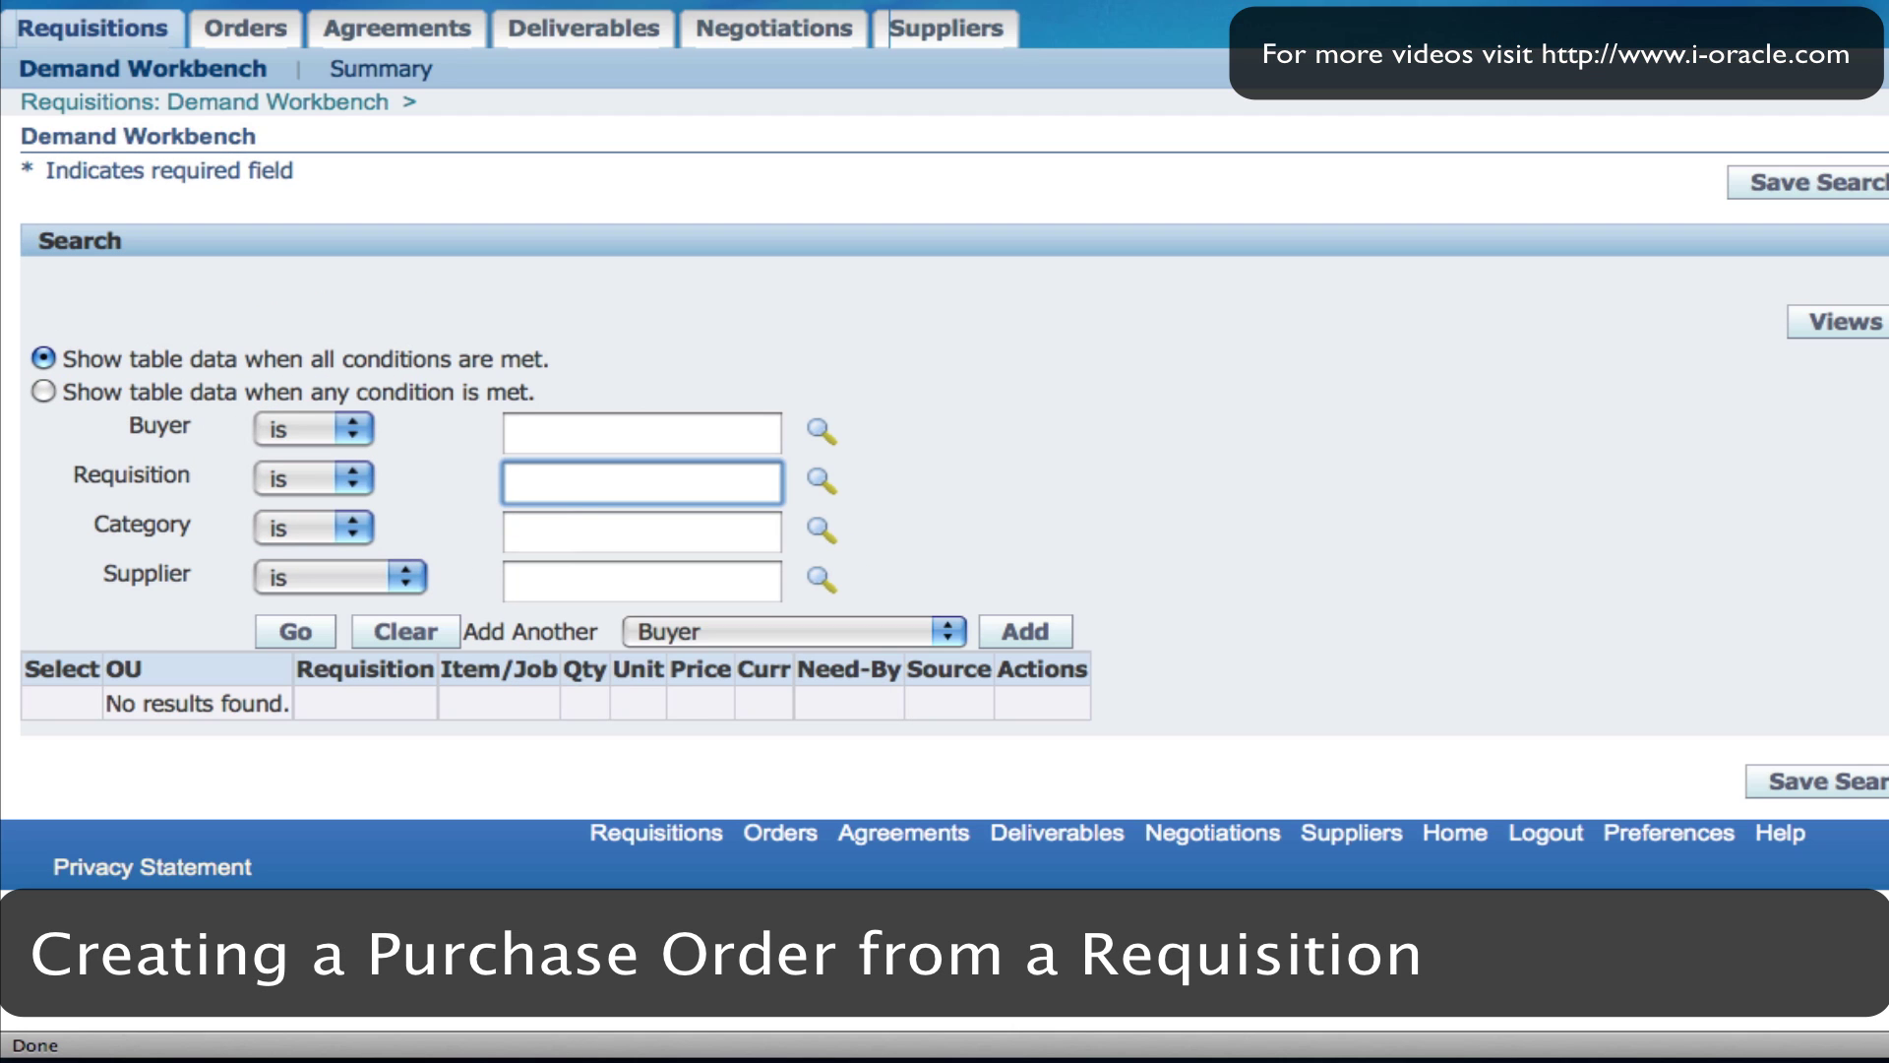
pyautogui.write('144')
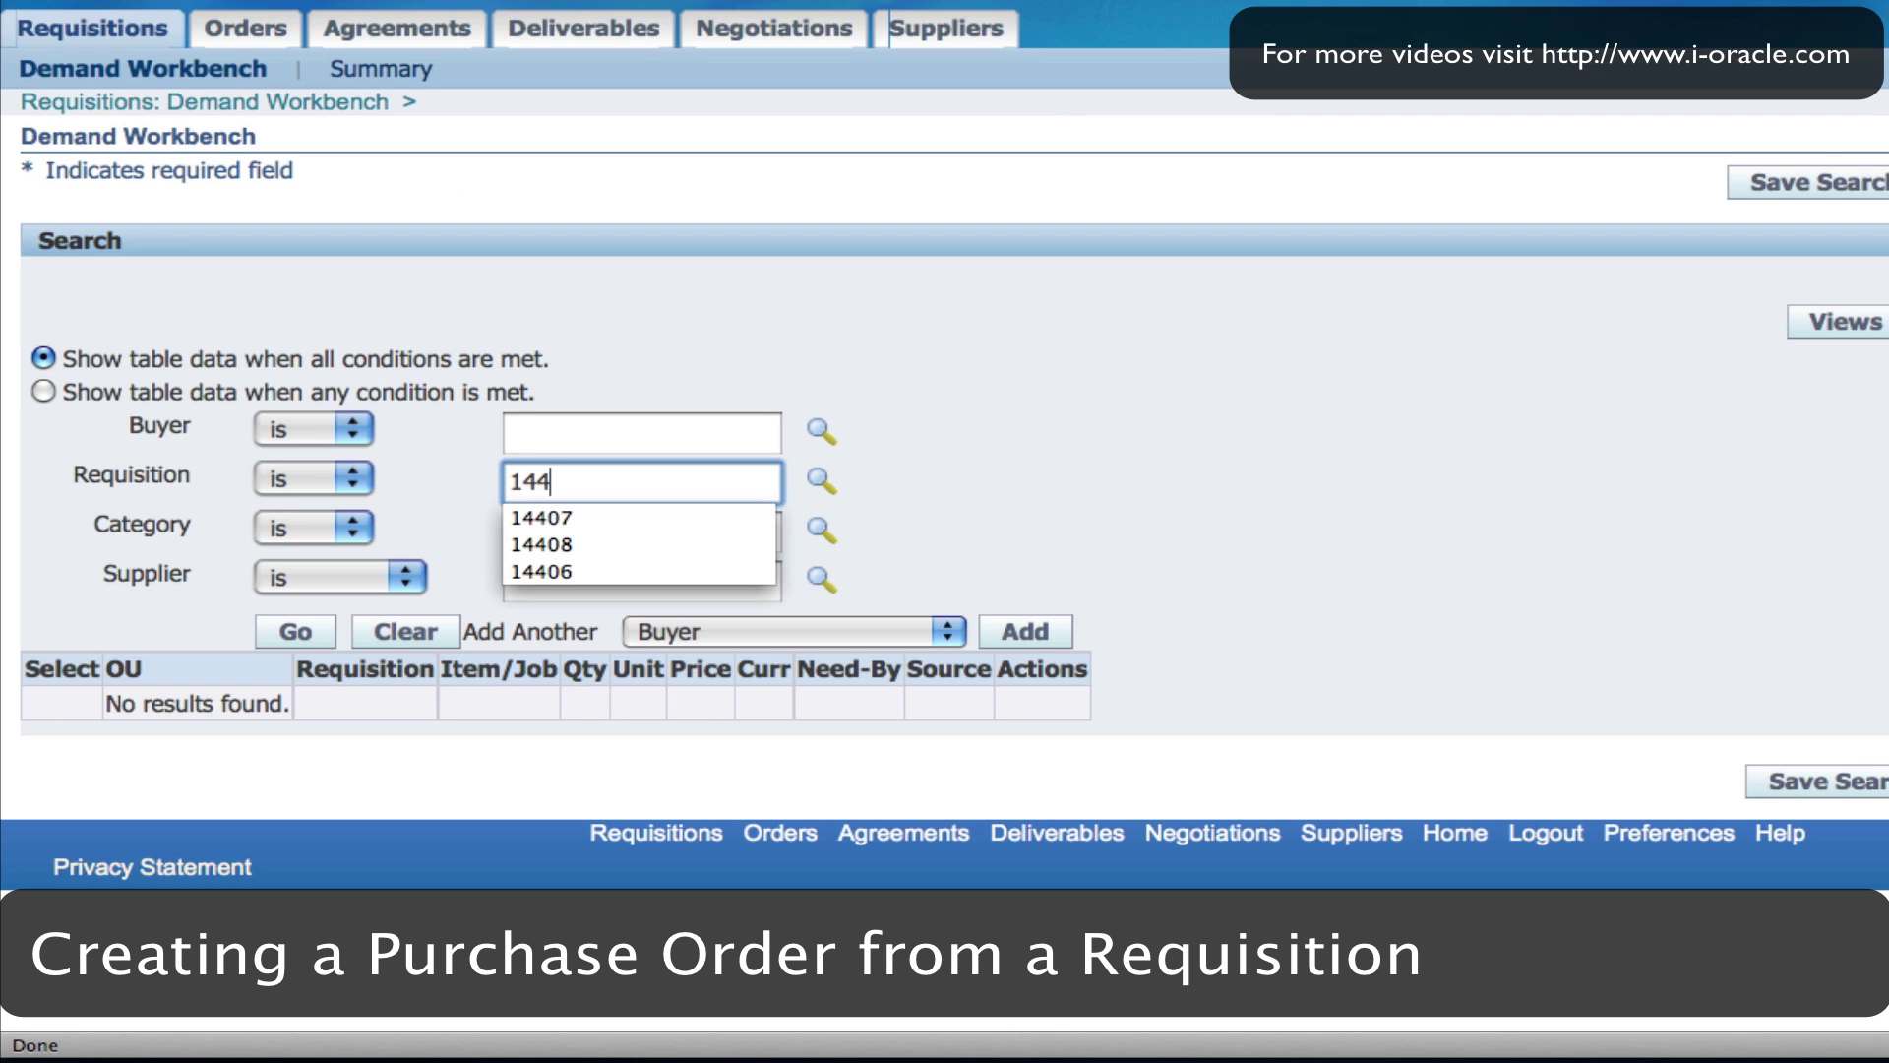
pyautogui.write('09')
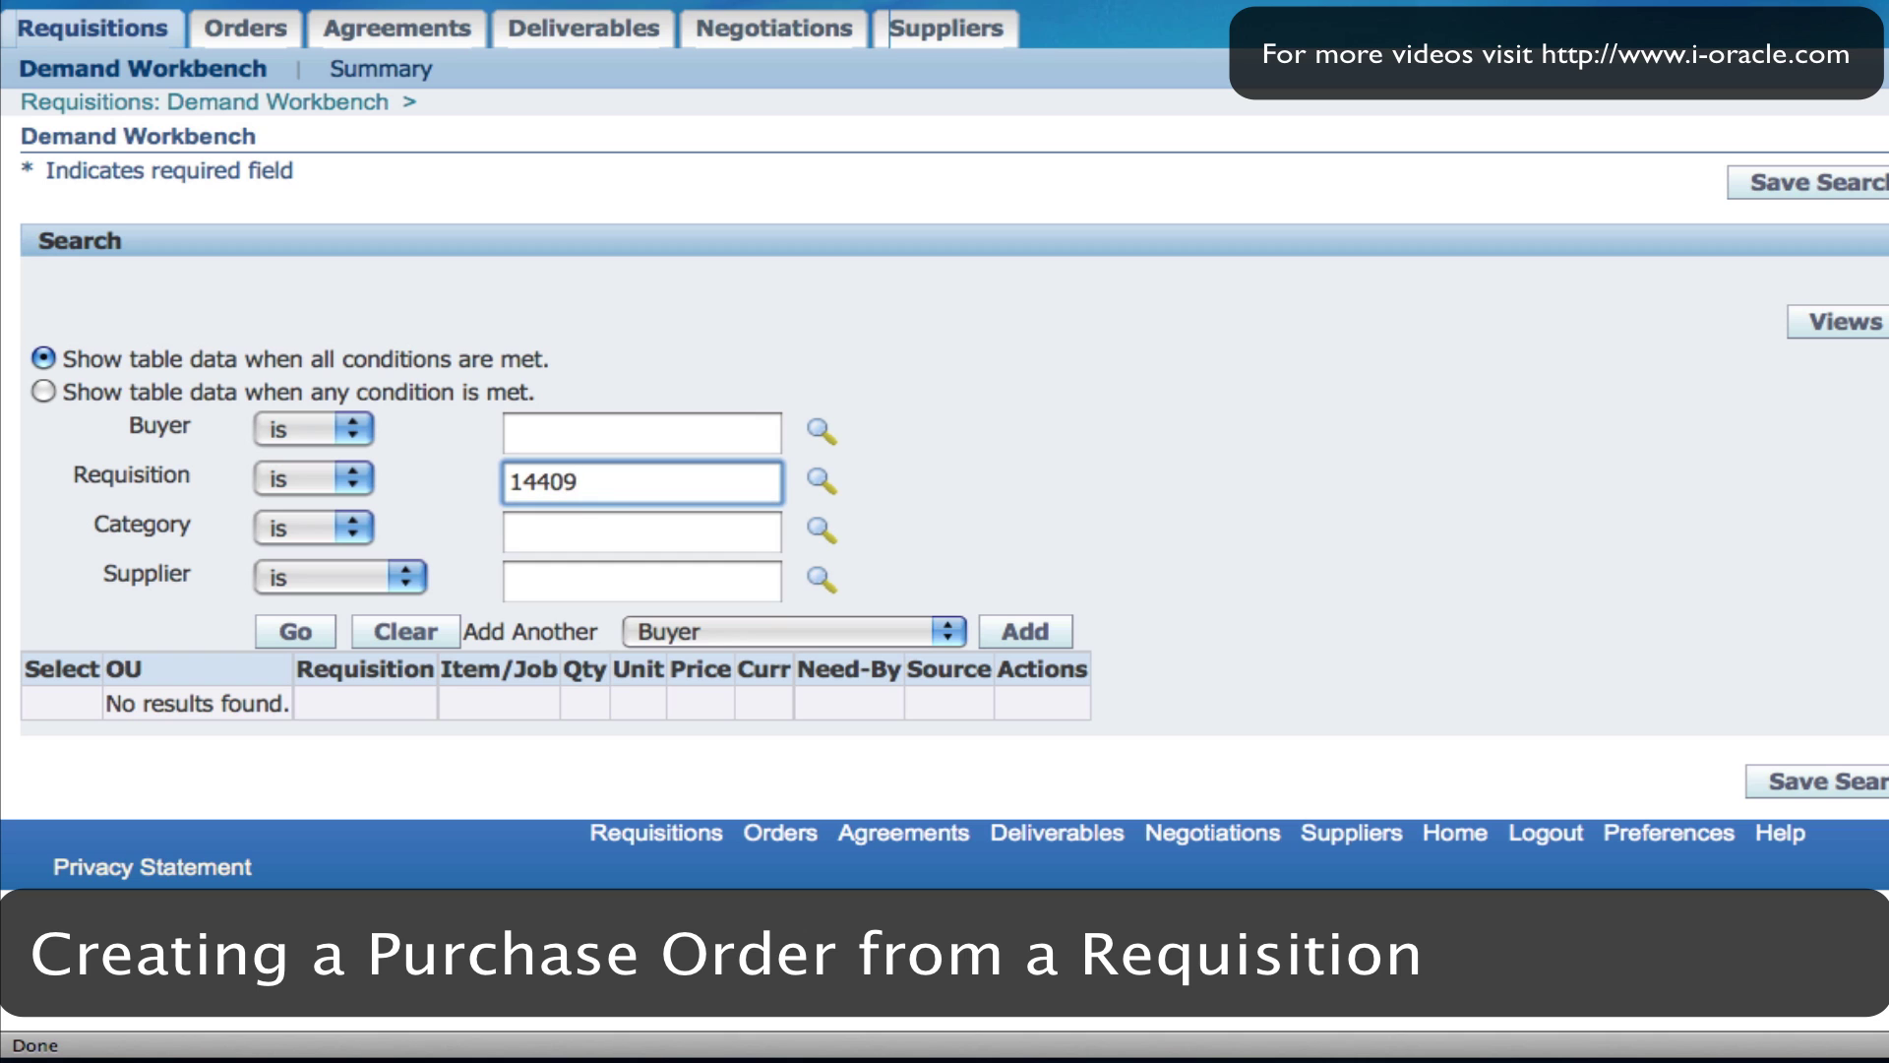
pyautogui.click(295, 632)
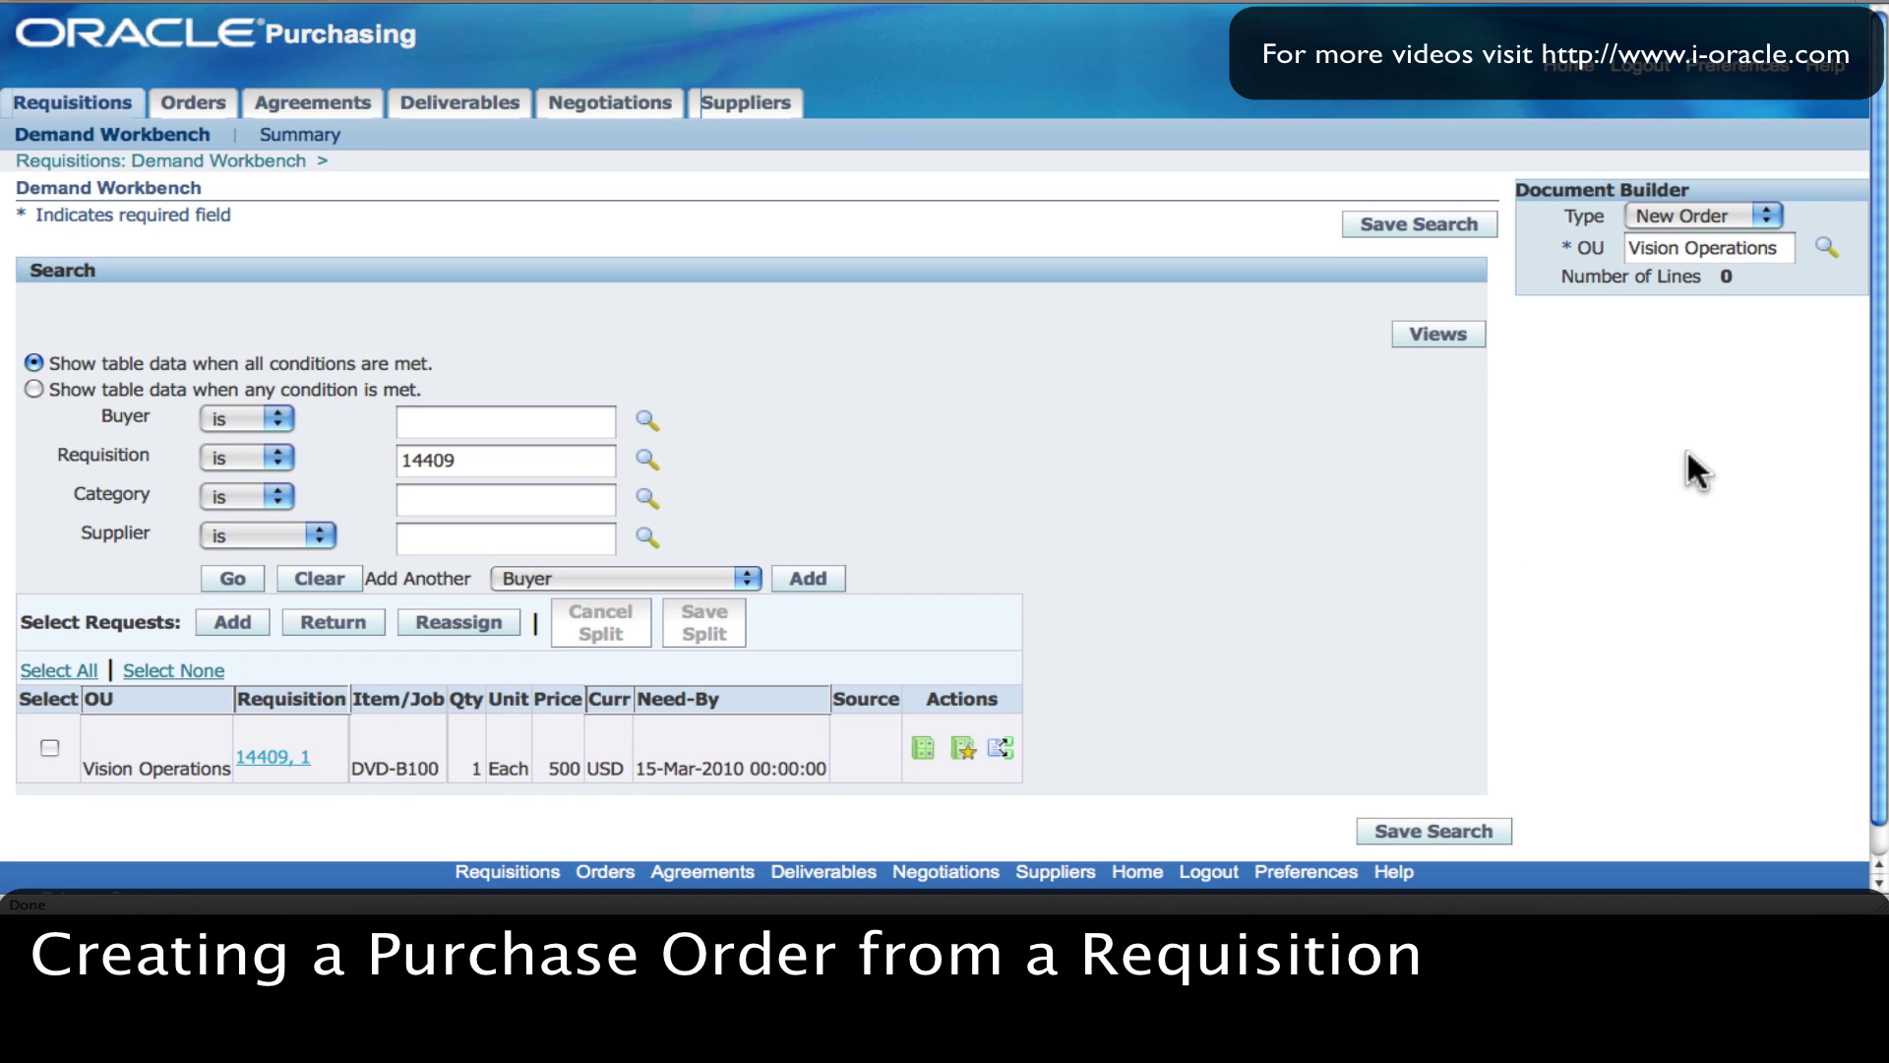
# Add requisition 14409's DVD-B100 line to a new standard order in the Document Builder
pyautogui.click(49, 745)
pyautogui.click(235, 624)
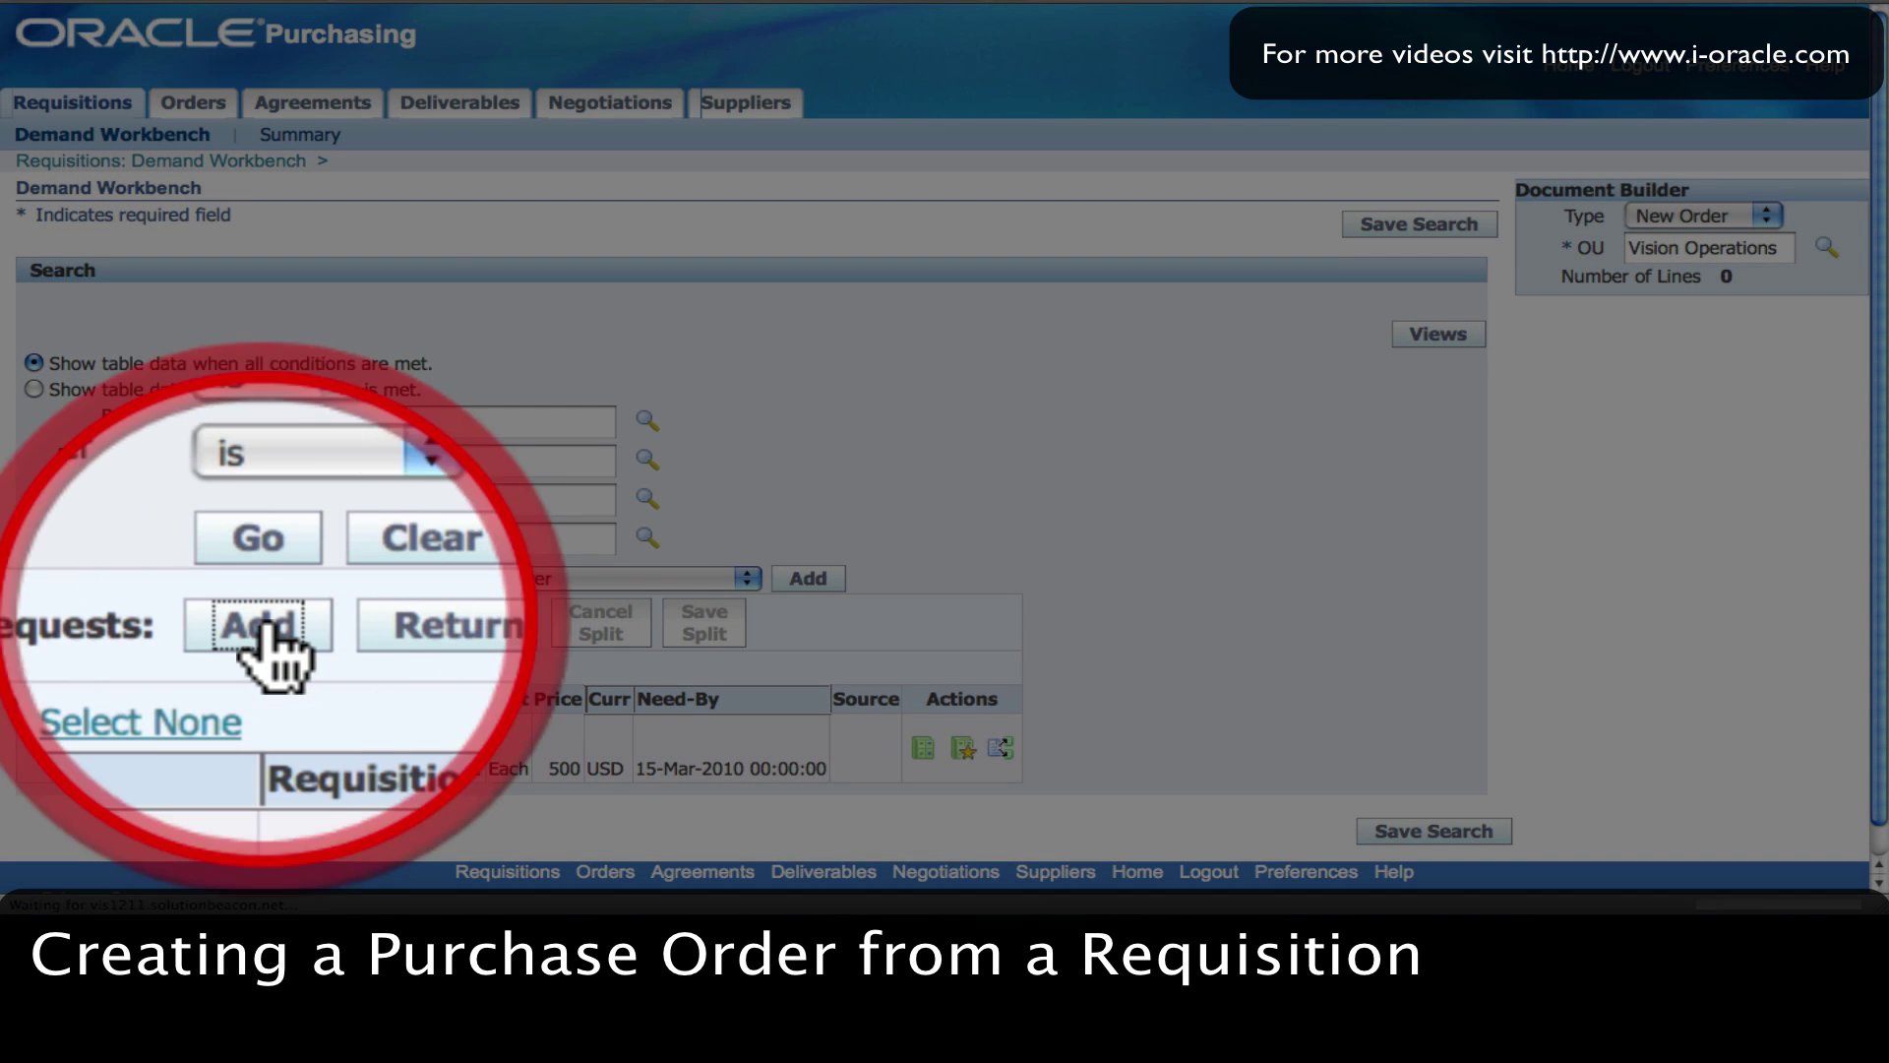
pyautogui.click(241, 630)
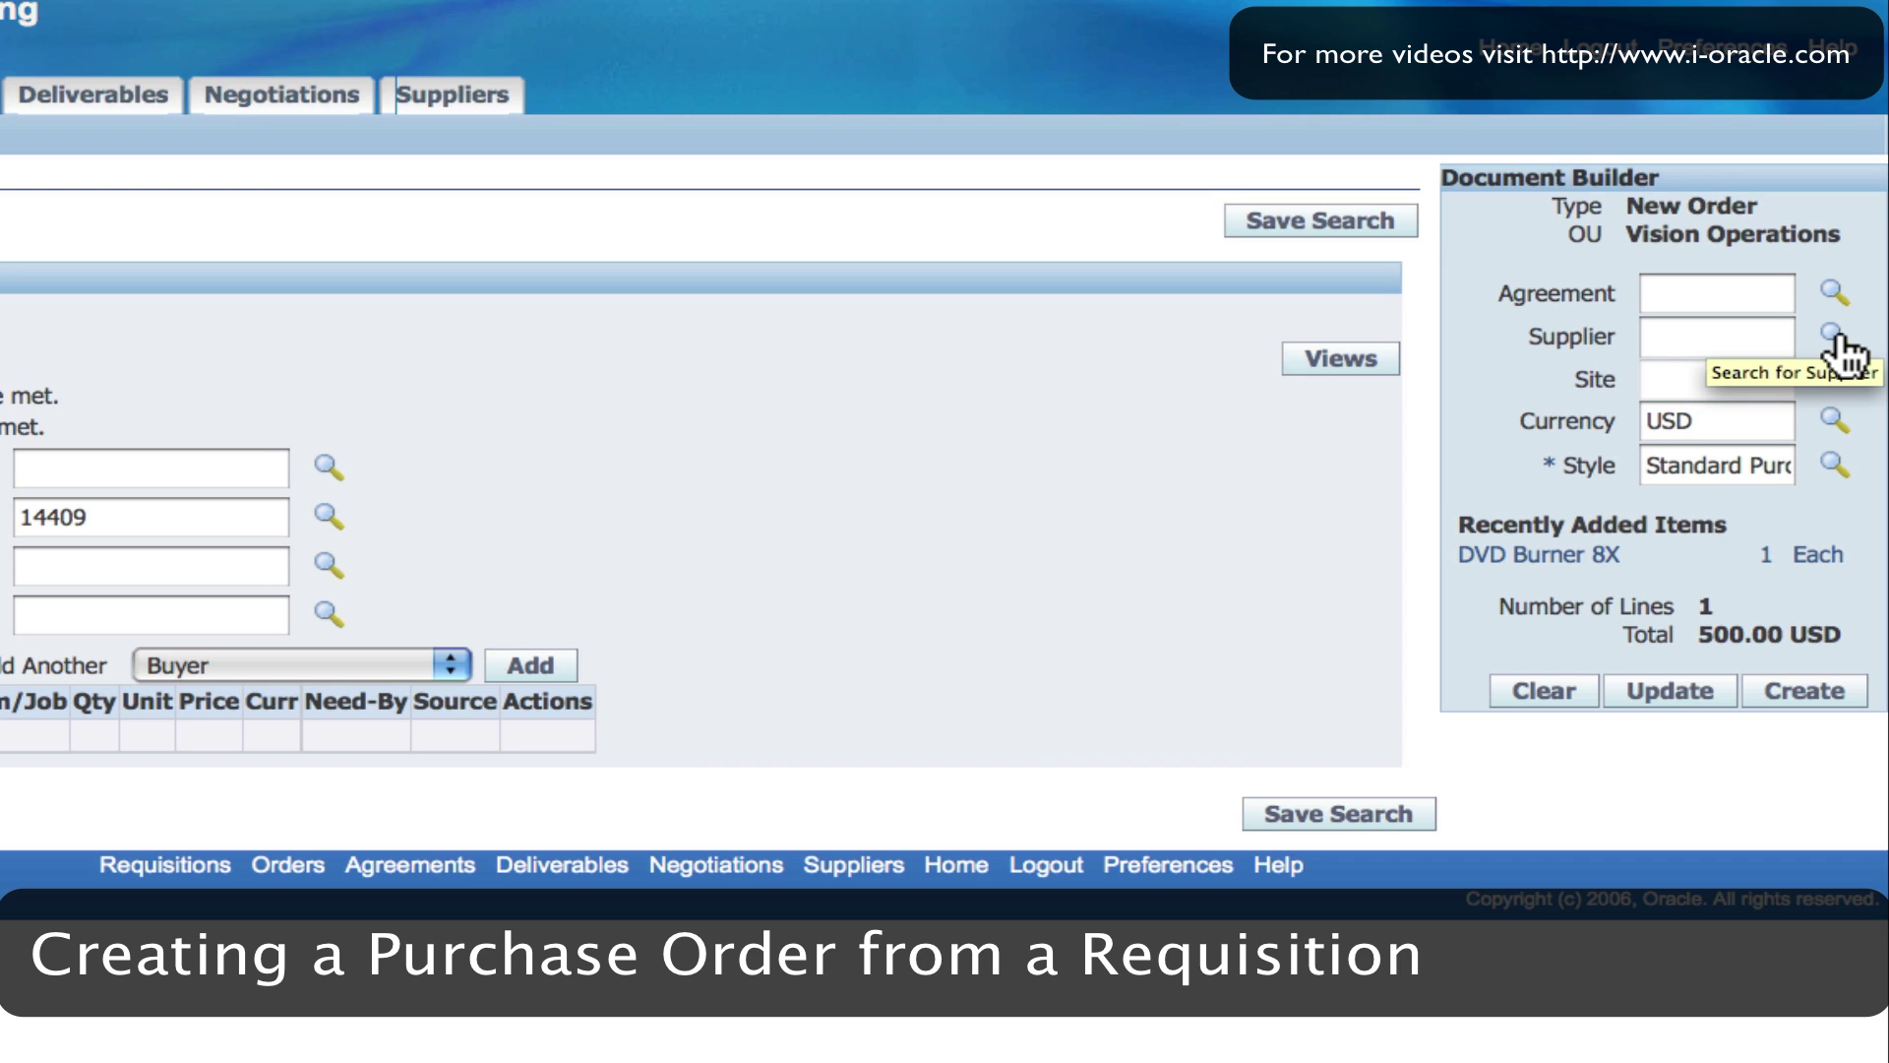
# Set the order's supplier to Corporate Express Office Supply, found with a Cor% search
pyautogui.click(1834, 336)
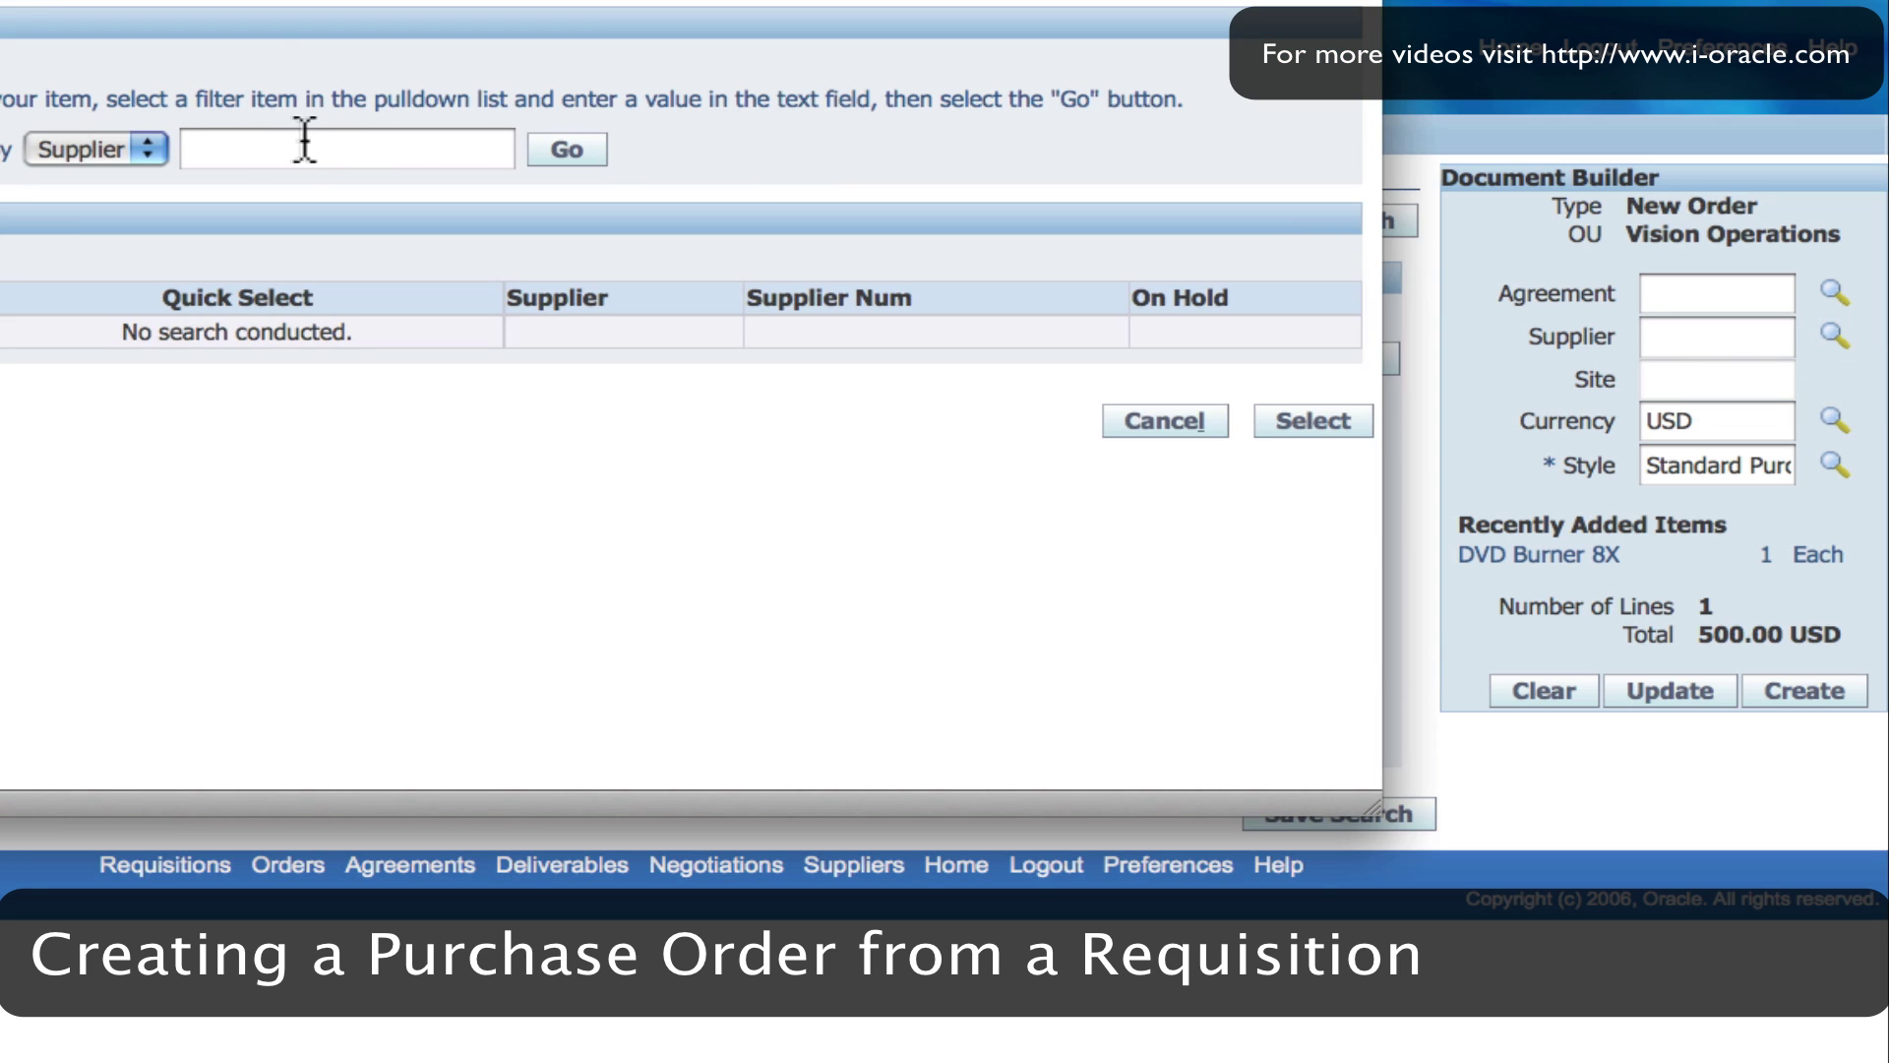
pyautogui.click(240, 148)
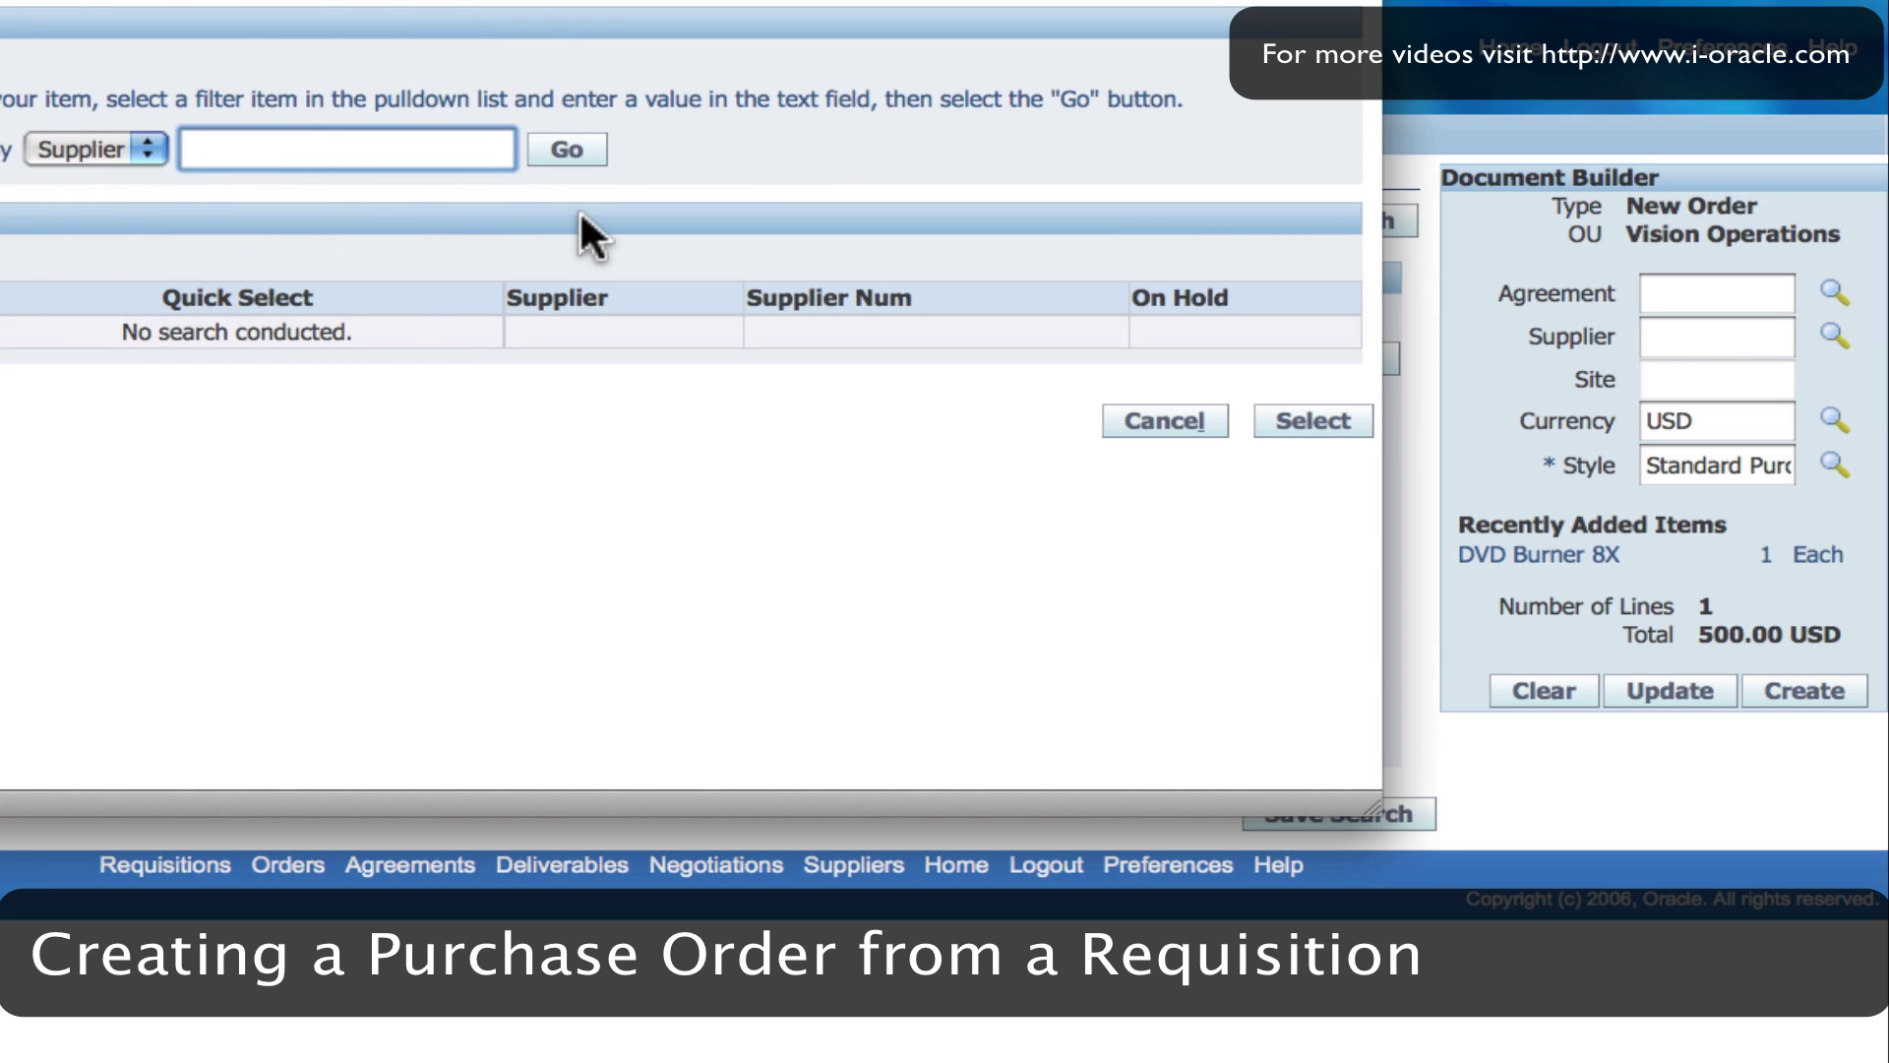
pyautogui.write('Cor%')
pyautogui.click(571, 150)
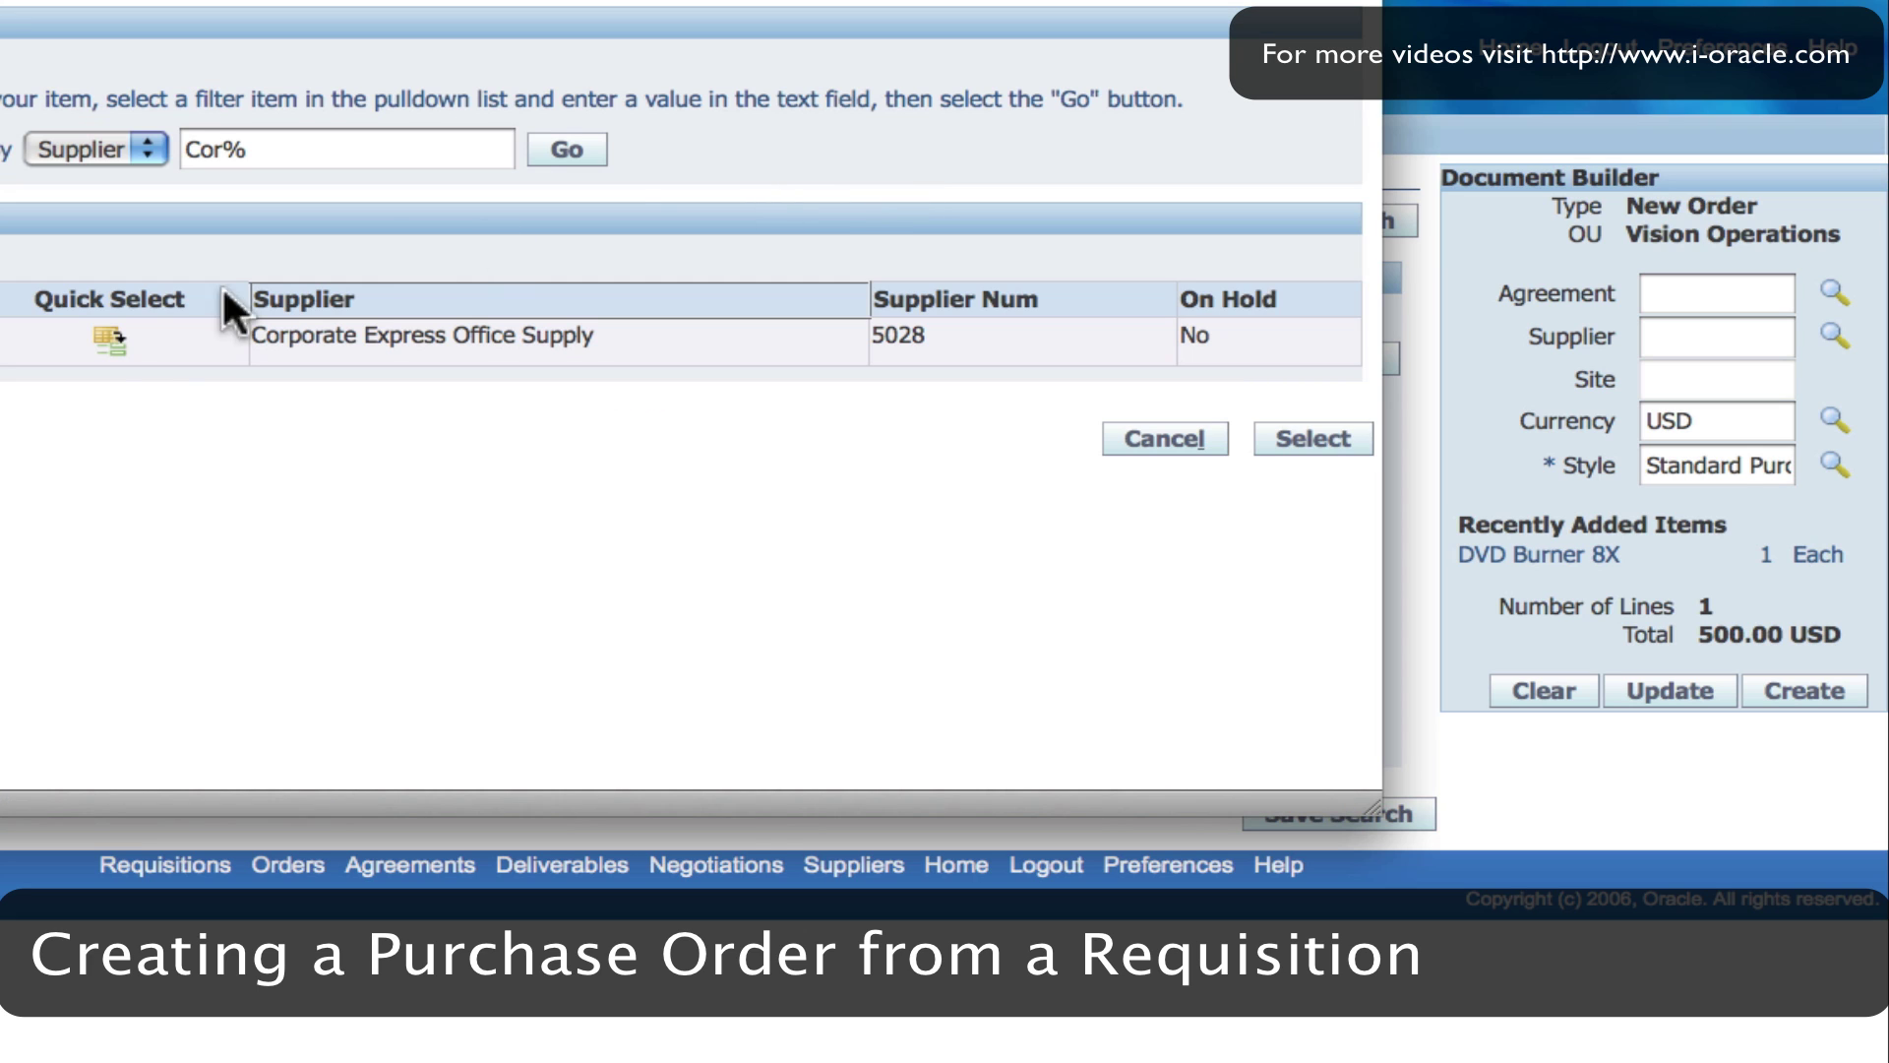
pyautogui.click(106, 338)
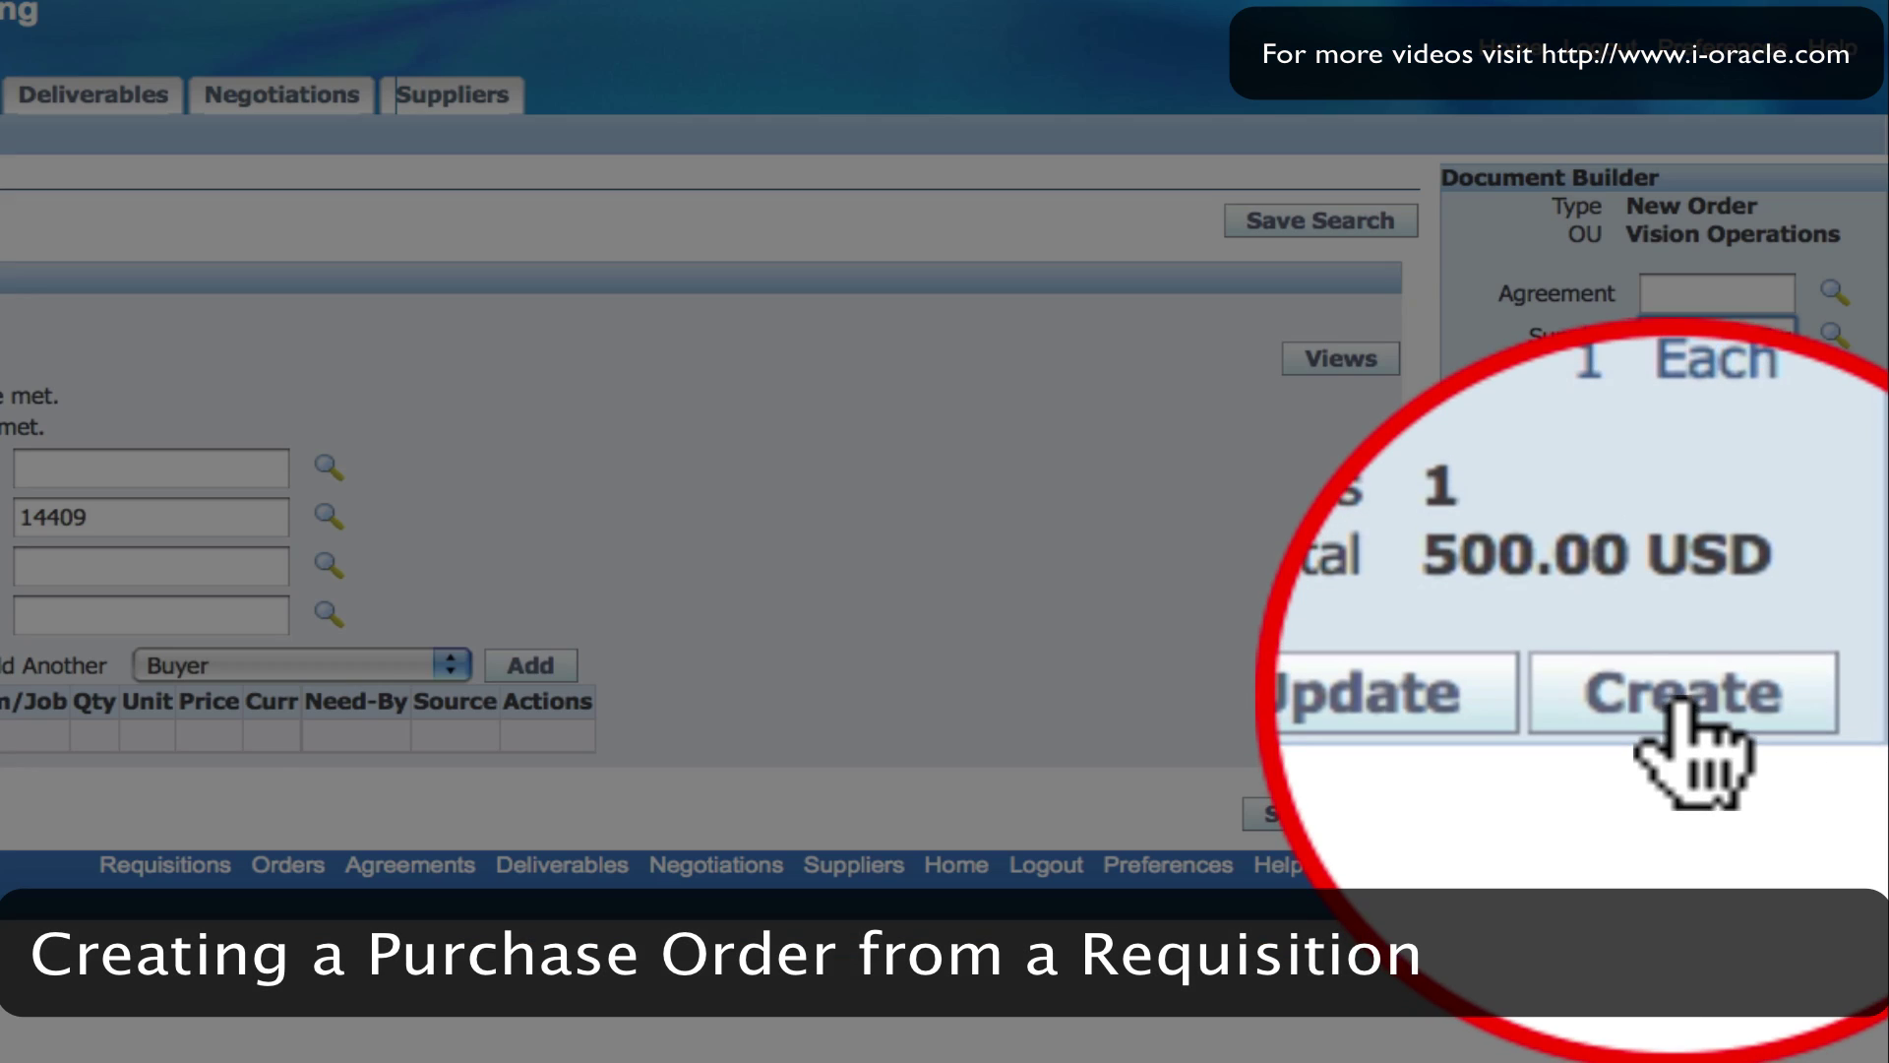
# Create purchase order 6169 from the Document Builder, review its header, and move to its lines
pyautogui.click(1804, 694)
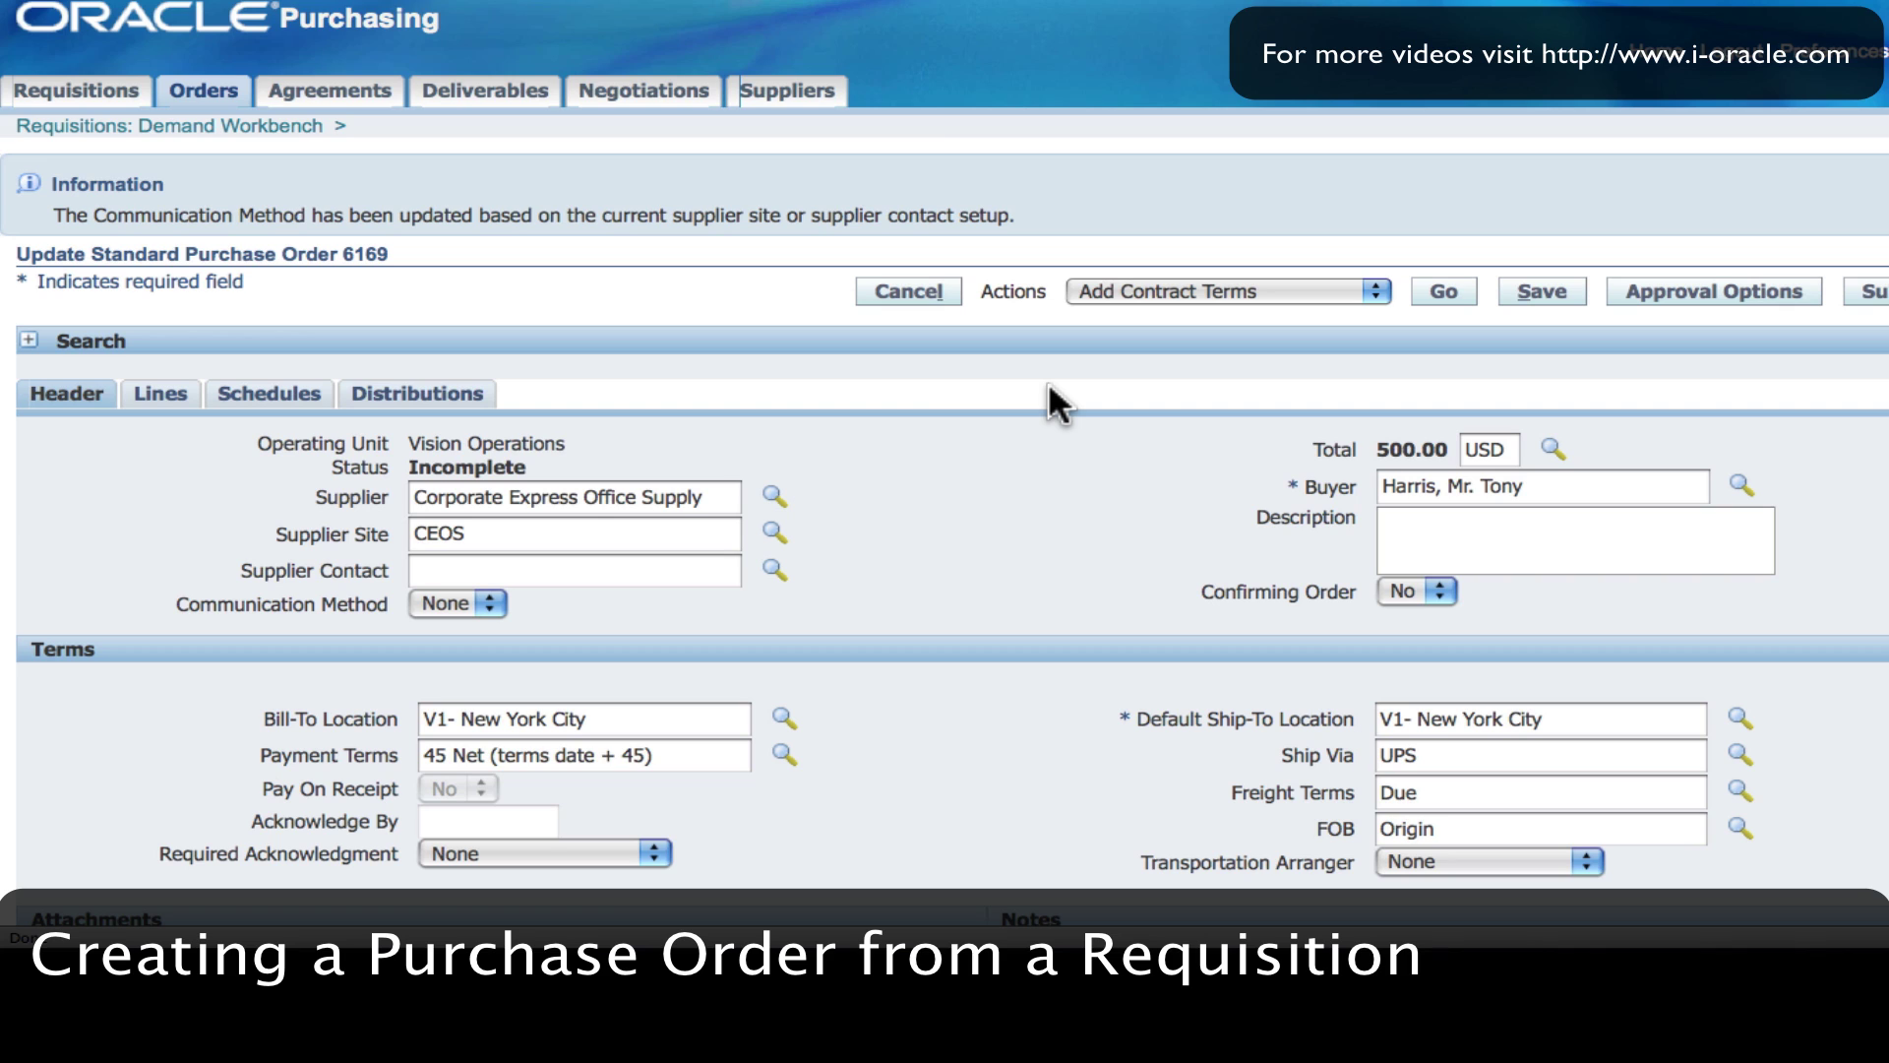
pyautogui.scroll(-1, 903, 541)
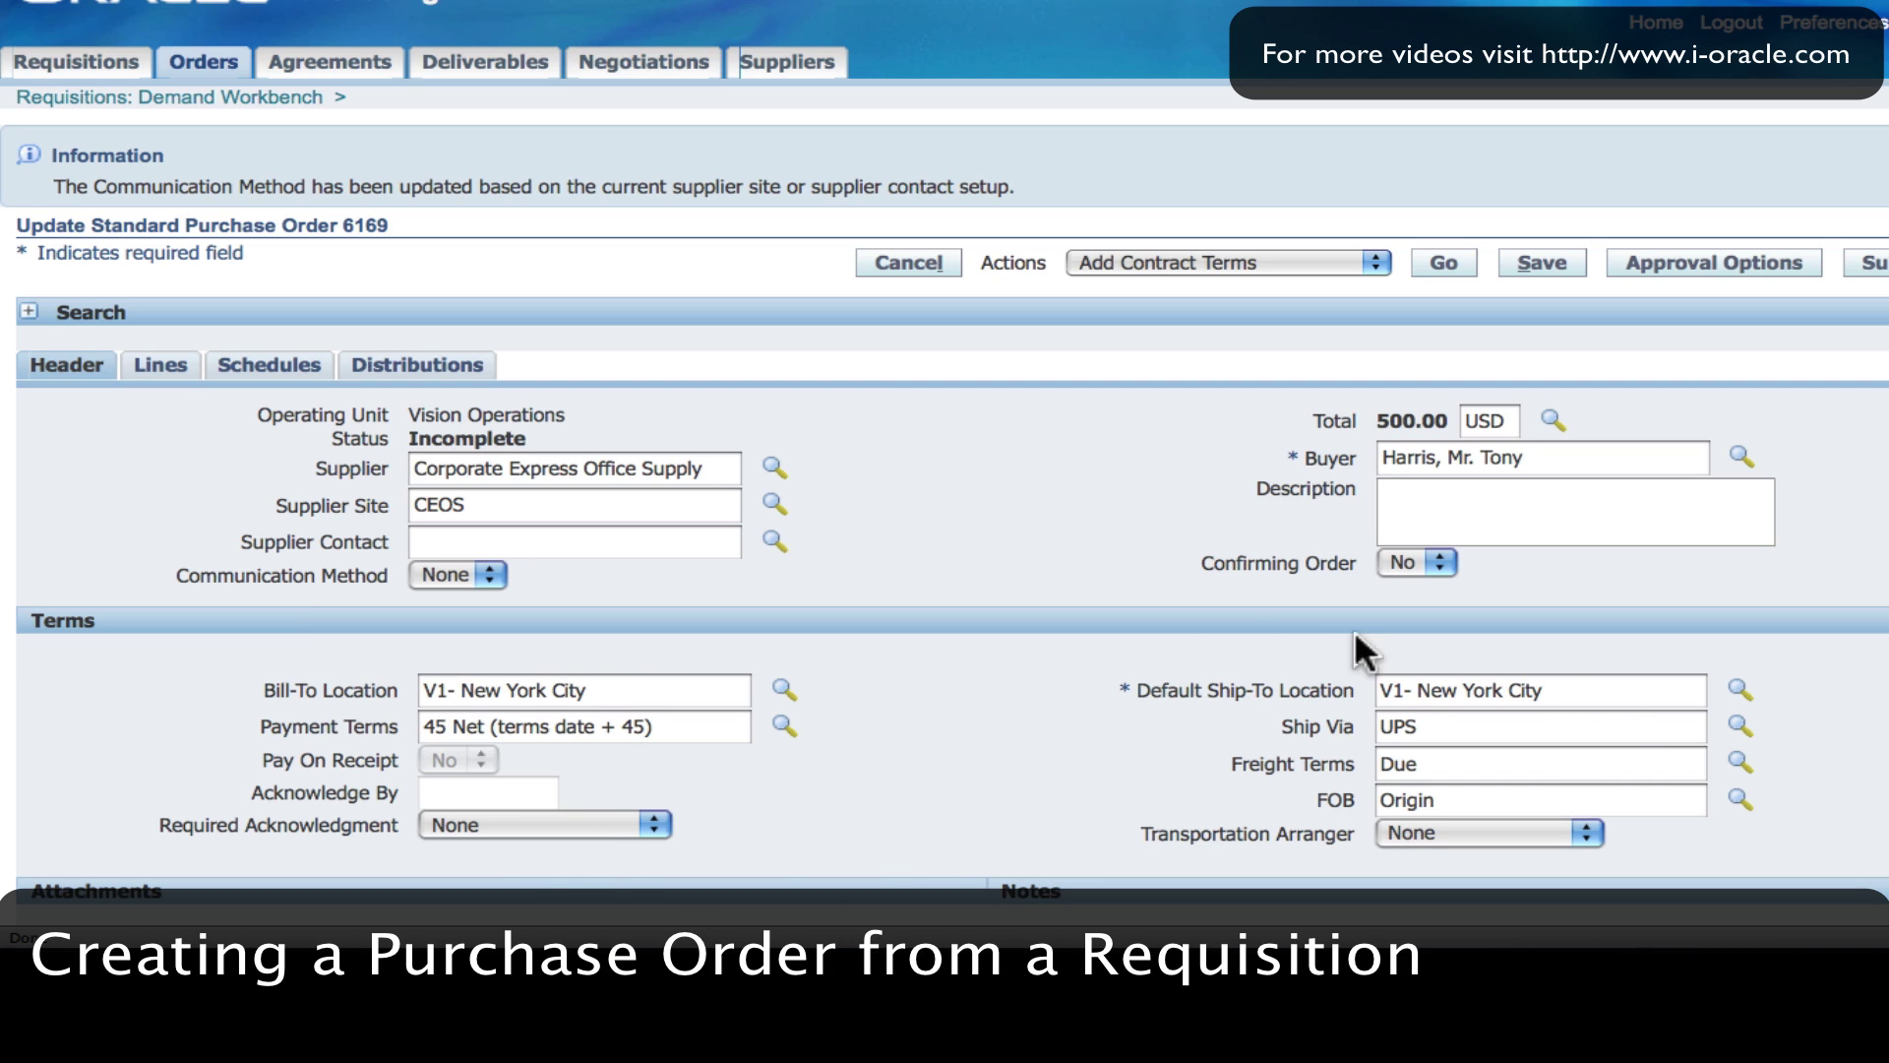
pyautogui.scroll(-3, 919, 679)
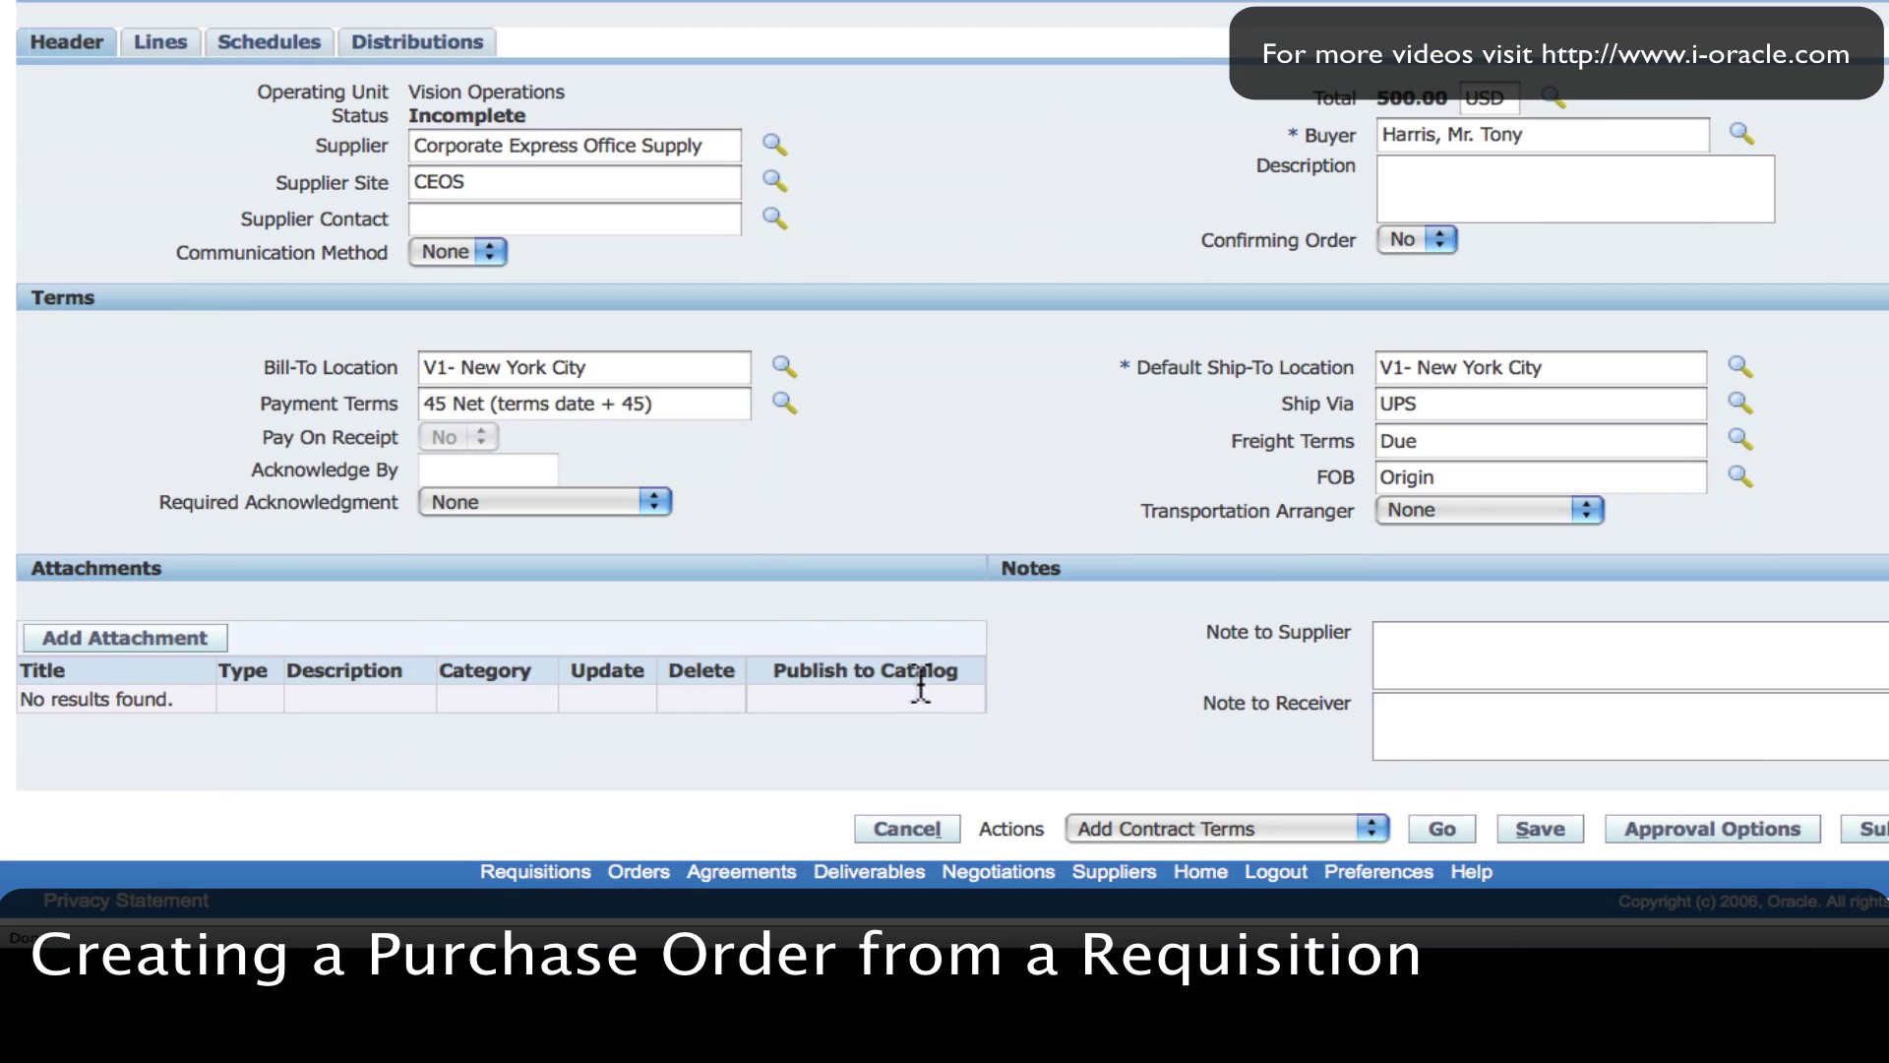
pyautogui.scroll(3, 908, 610)
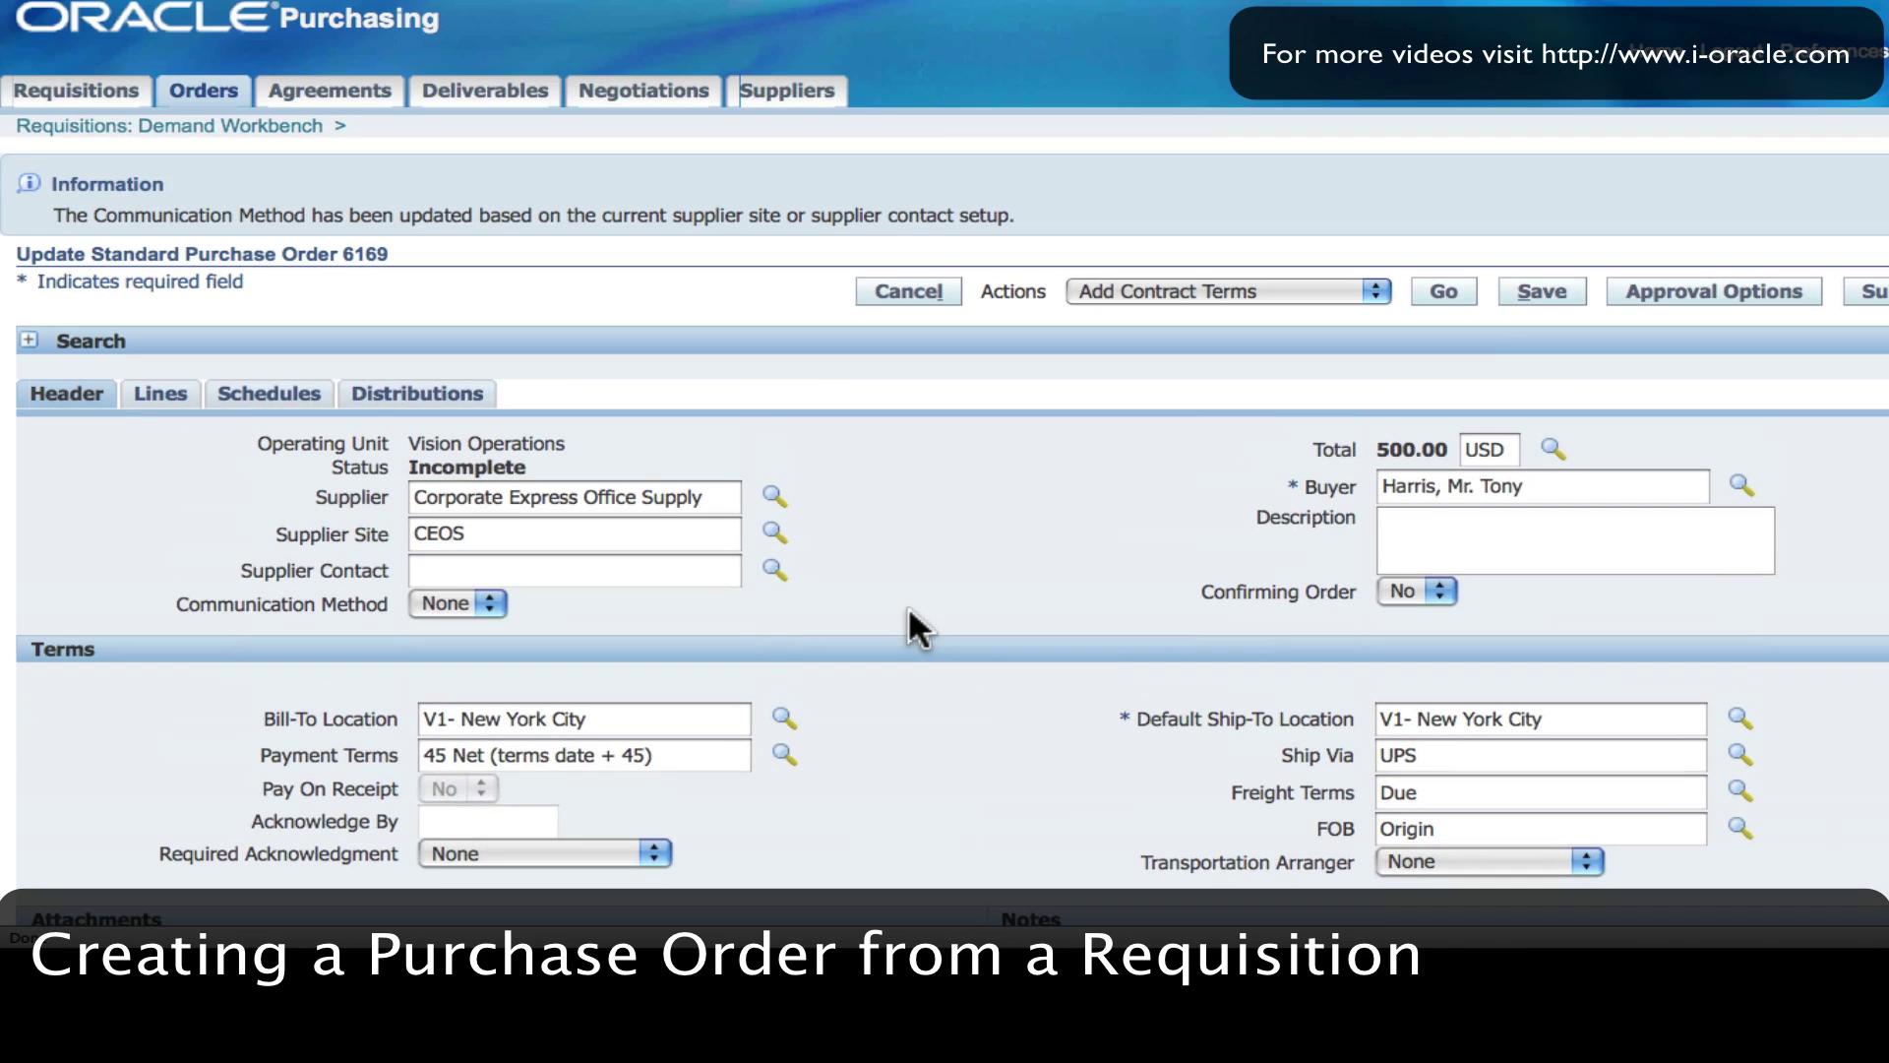
pyautogui.click(158, 405)
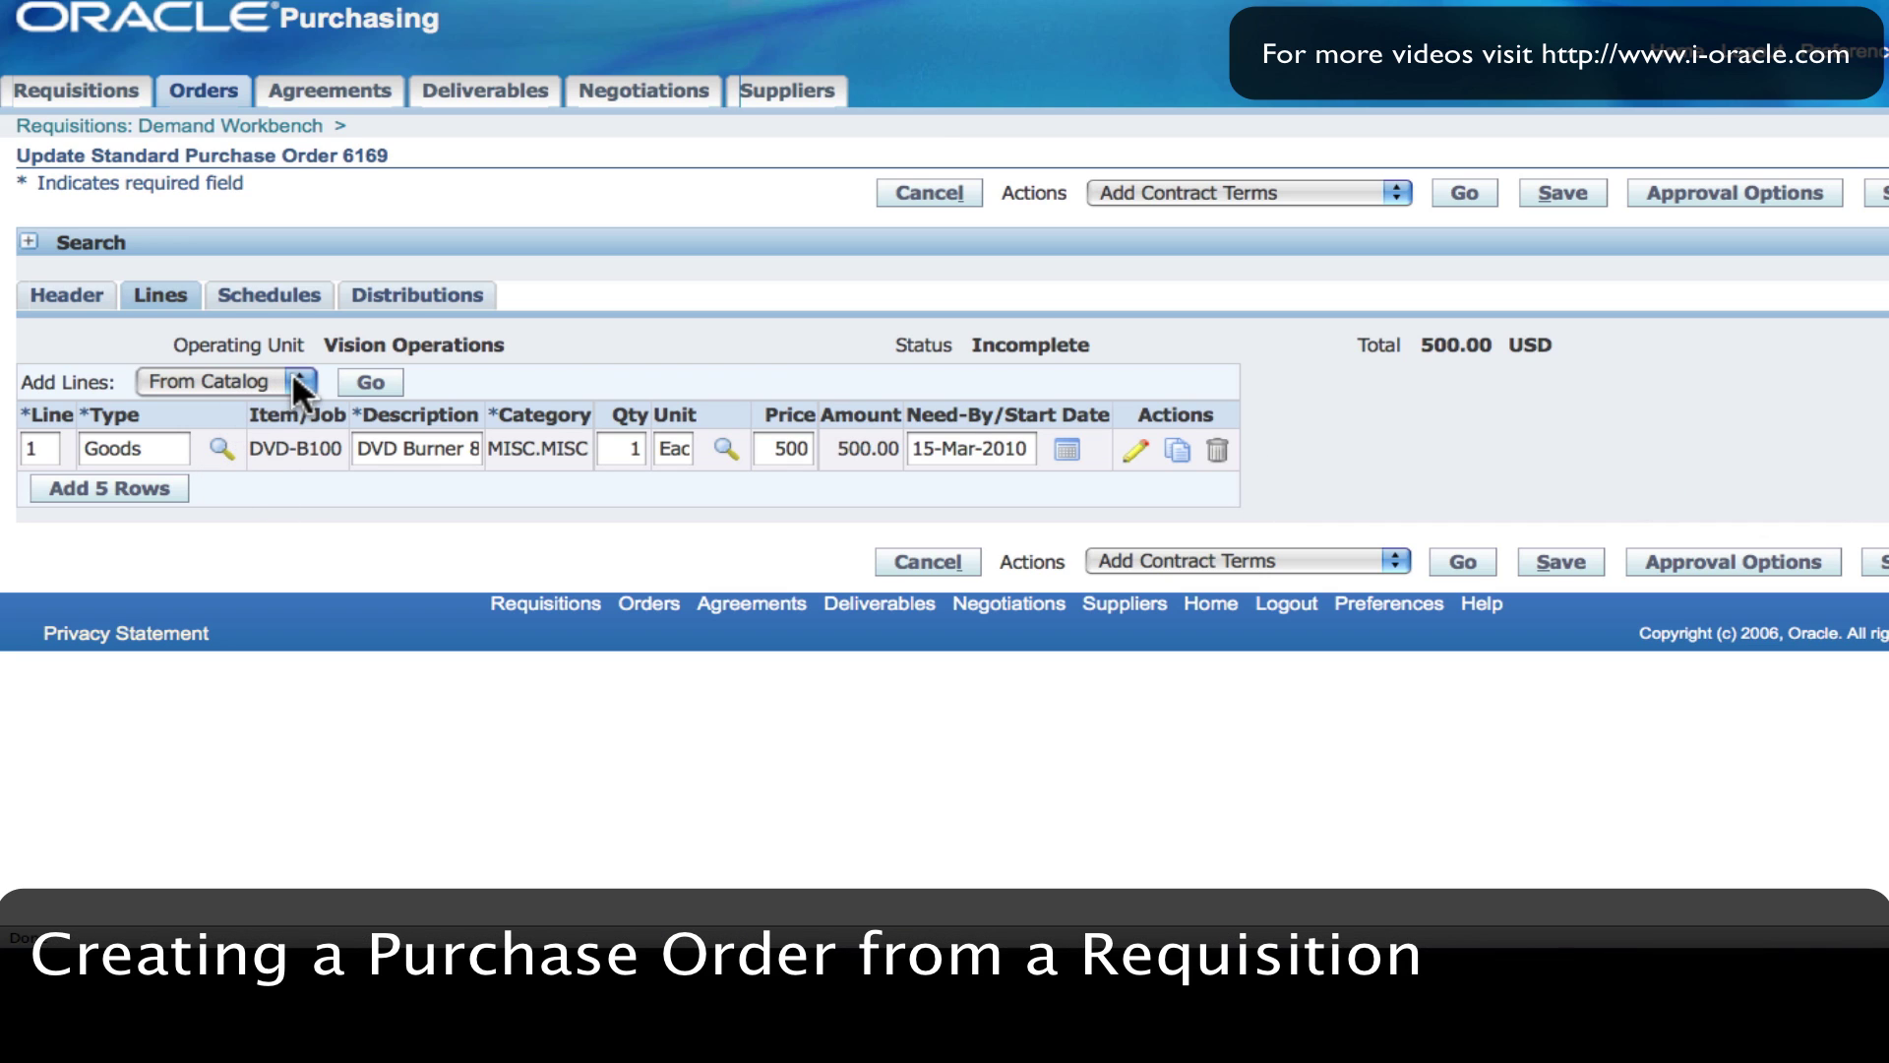
# Add blank lines and set line 2's item to DVD-CR from a DVD-% item search
pyautogui.click(111, 497)
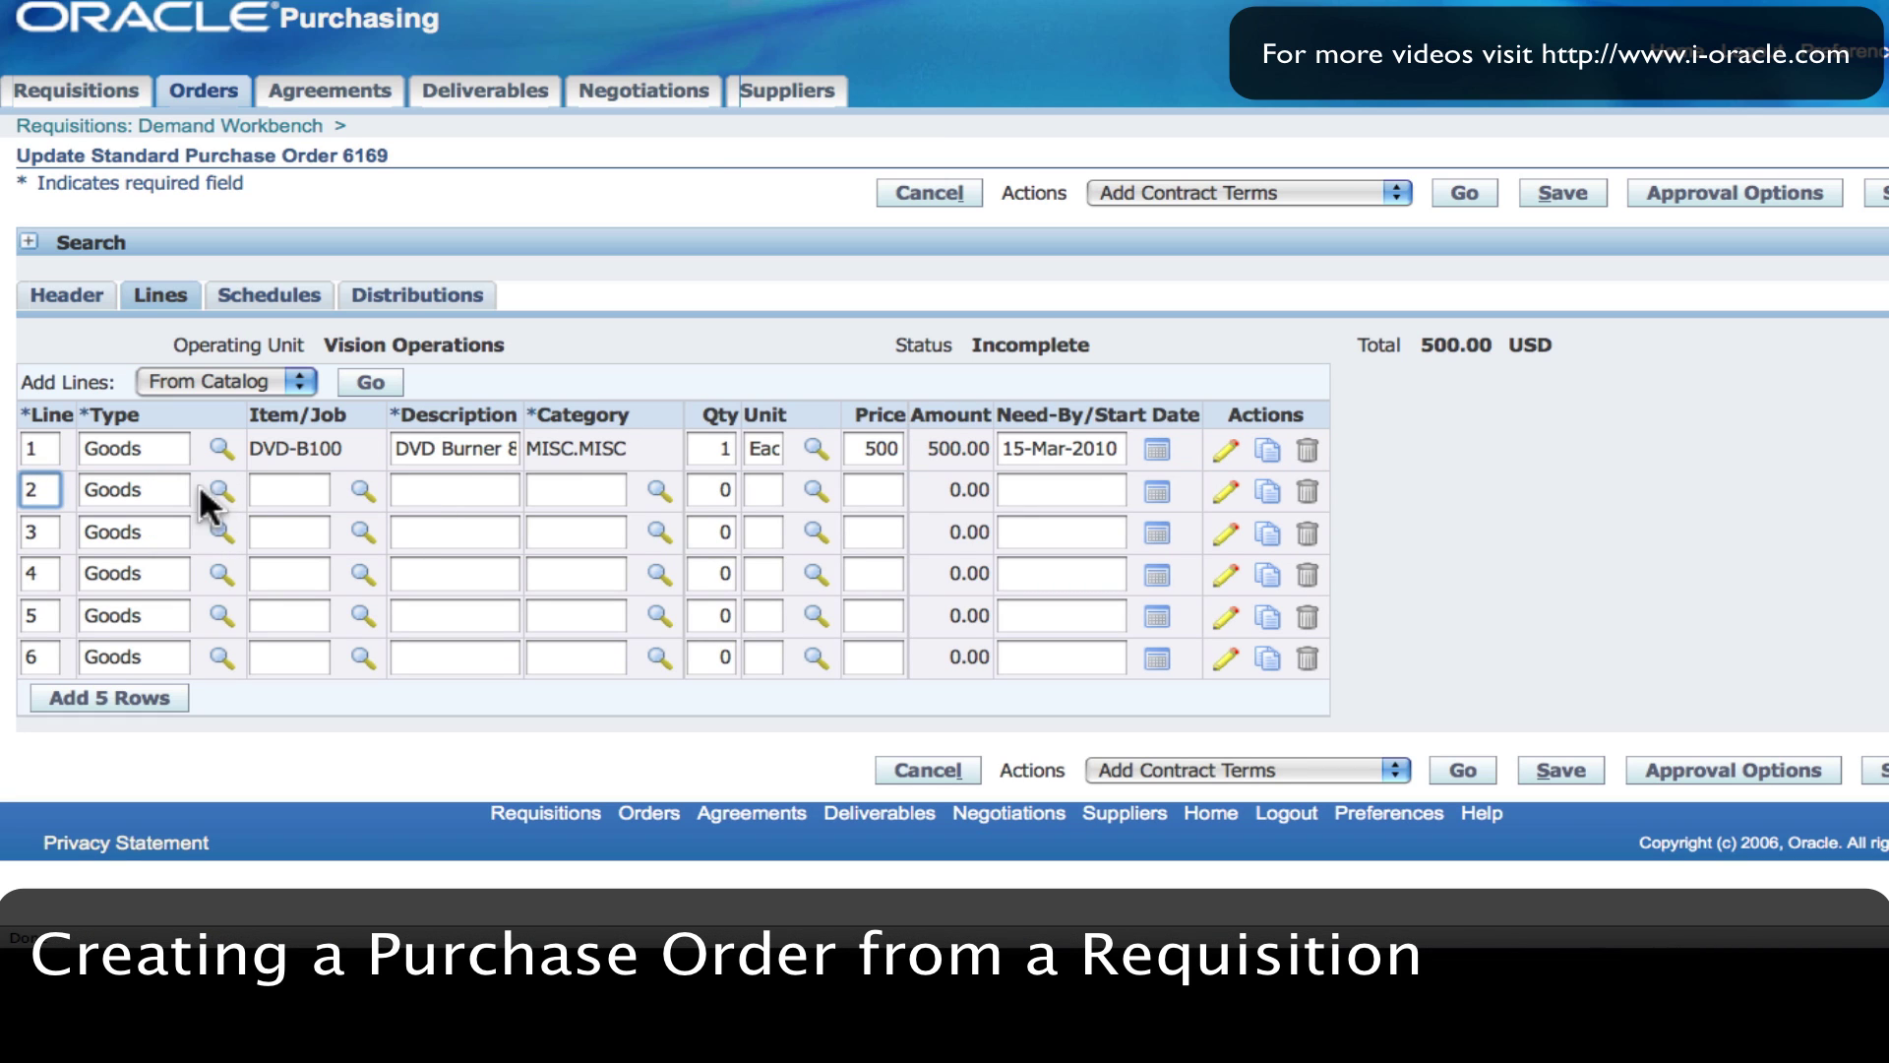
pyautogui.click(267, 492)
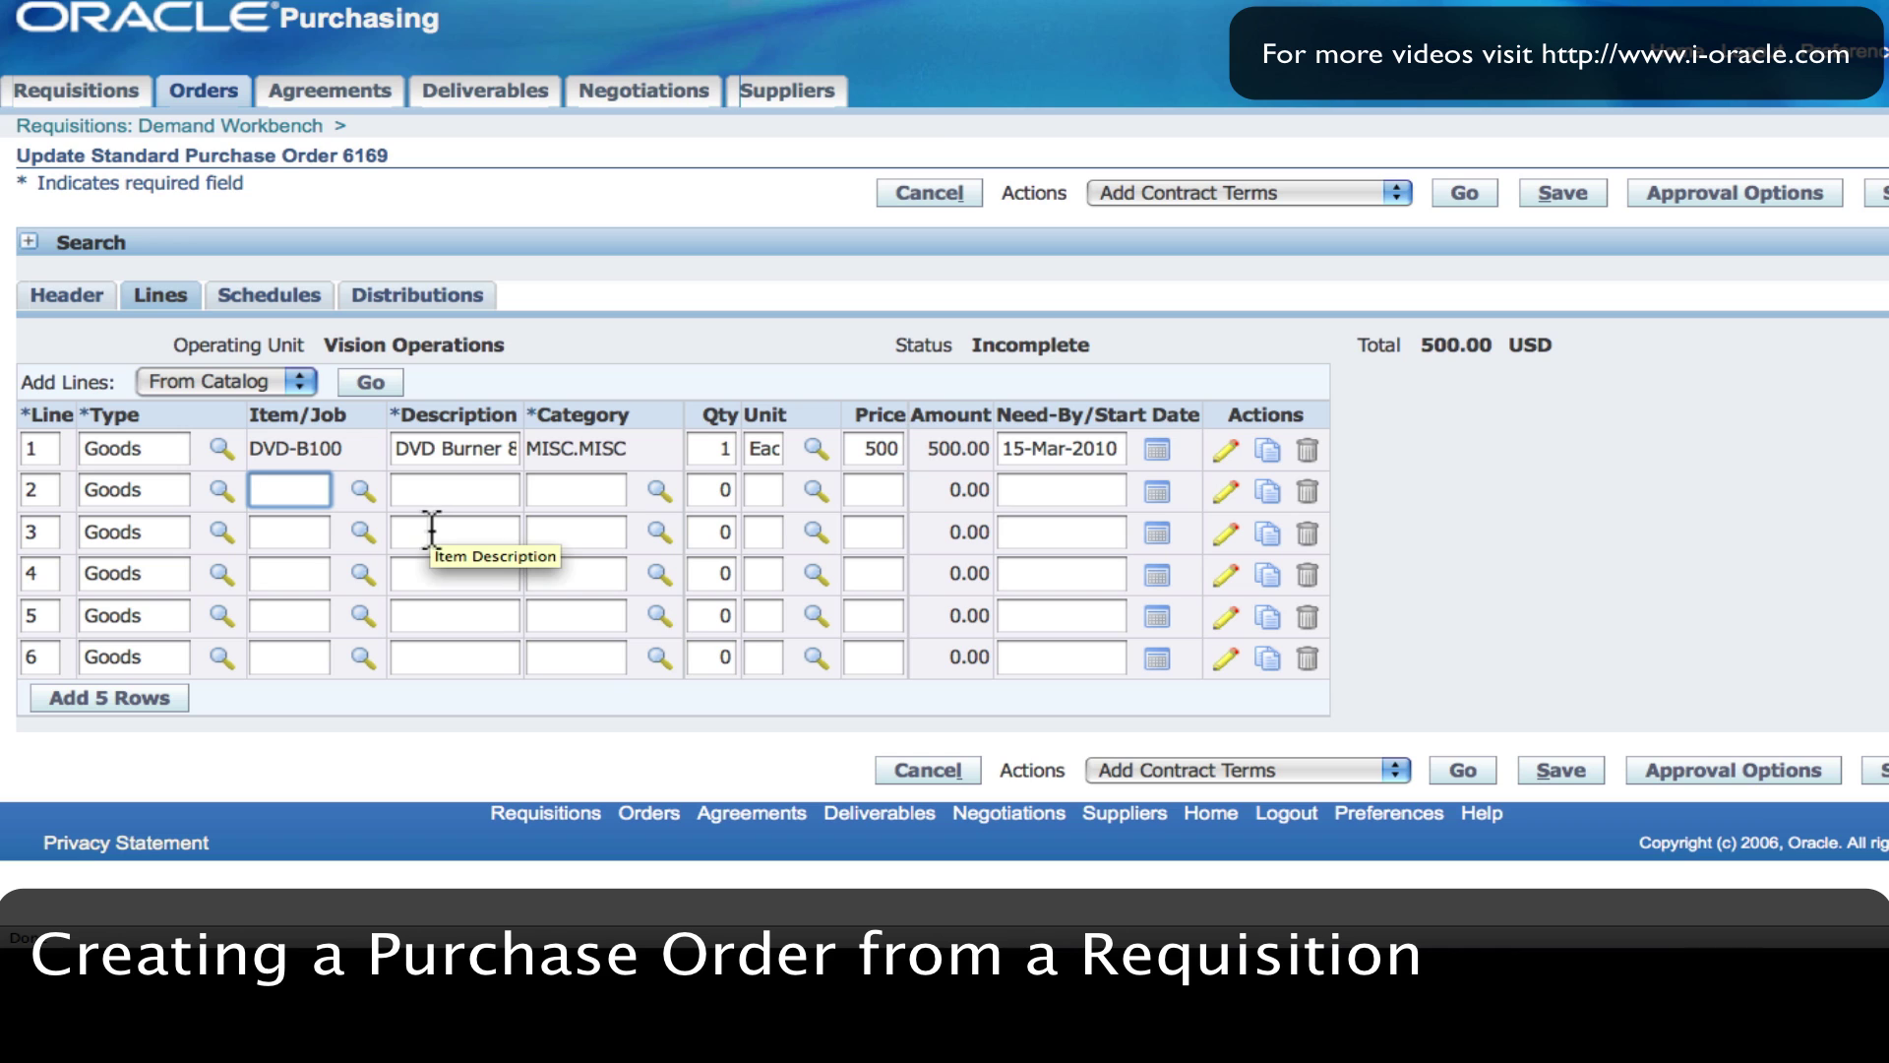
pyautogui.click(363, 490)
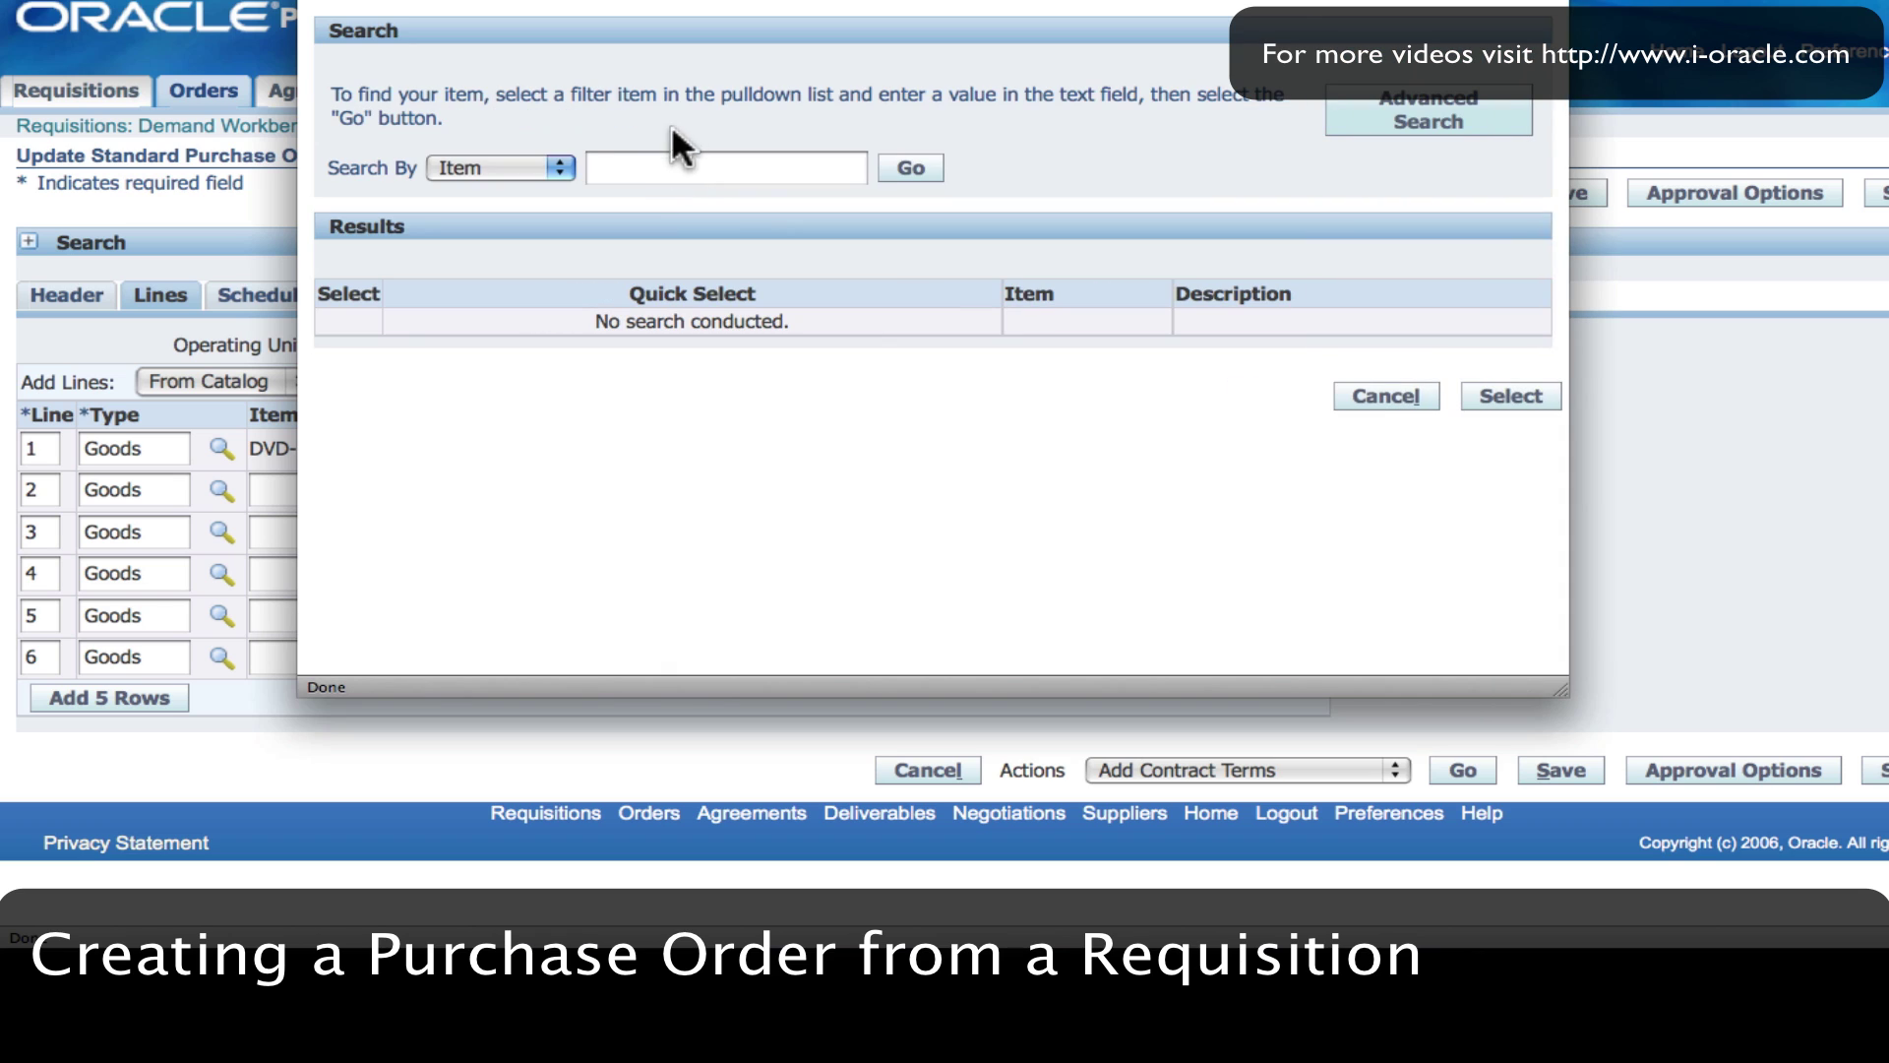
pyautogui.click(641, 162)
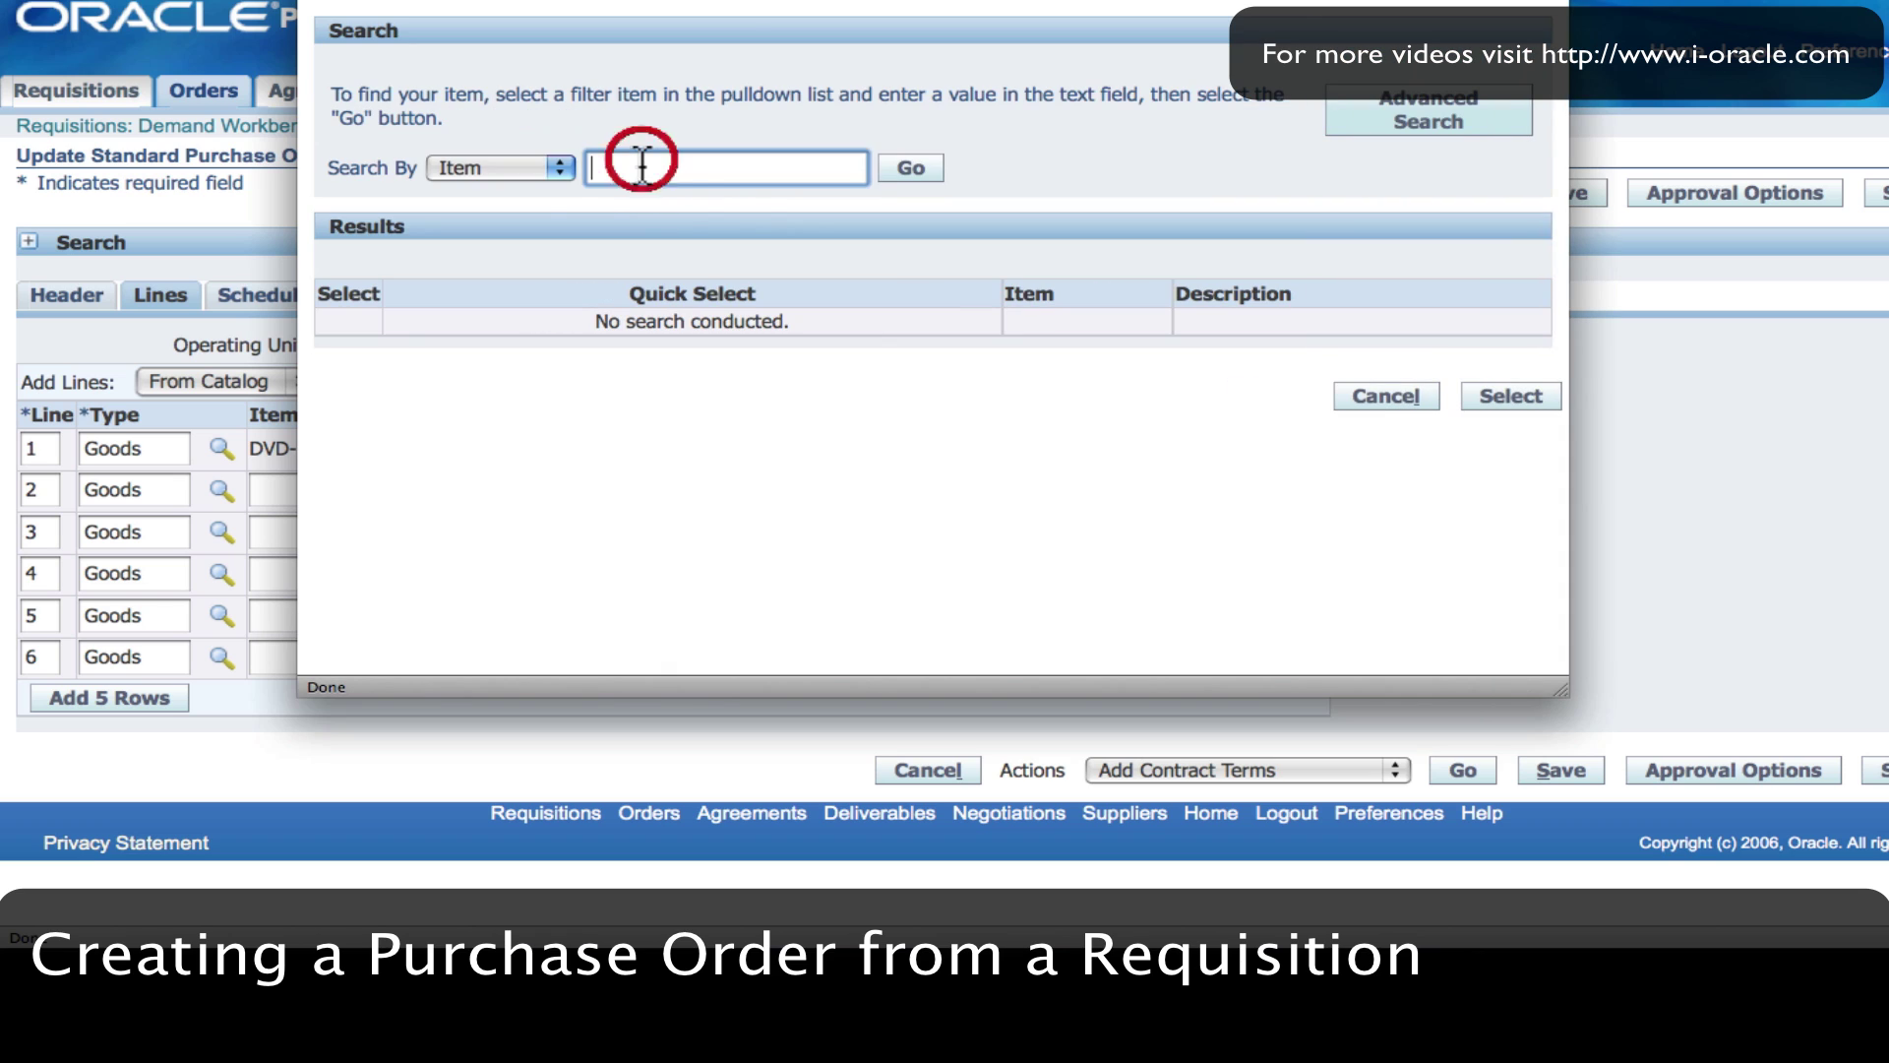
pyautogui.write('DVD-%')
pyautogui.click(910, 169)
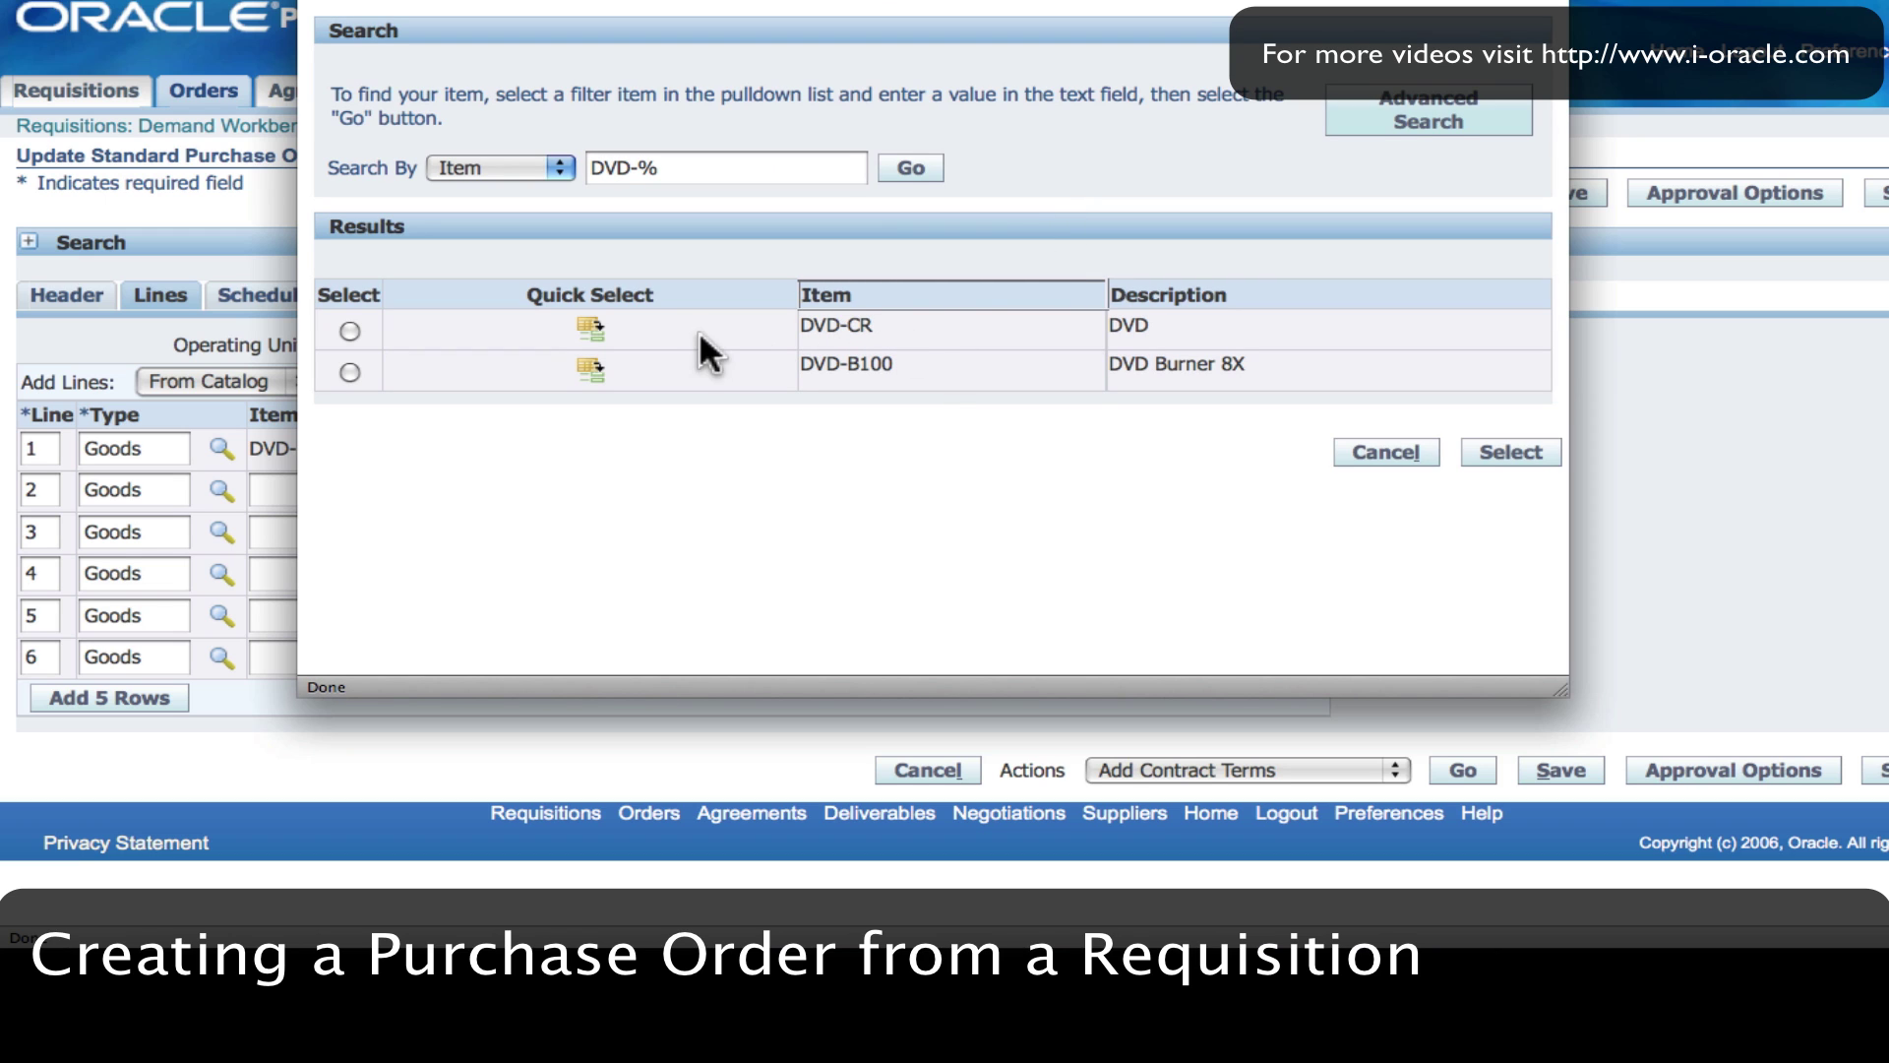
pyautogui.click(590, 332)
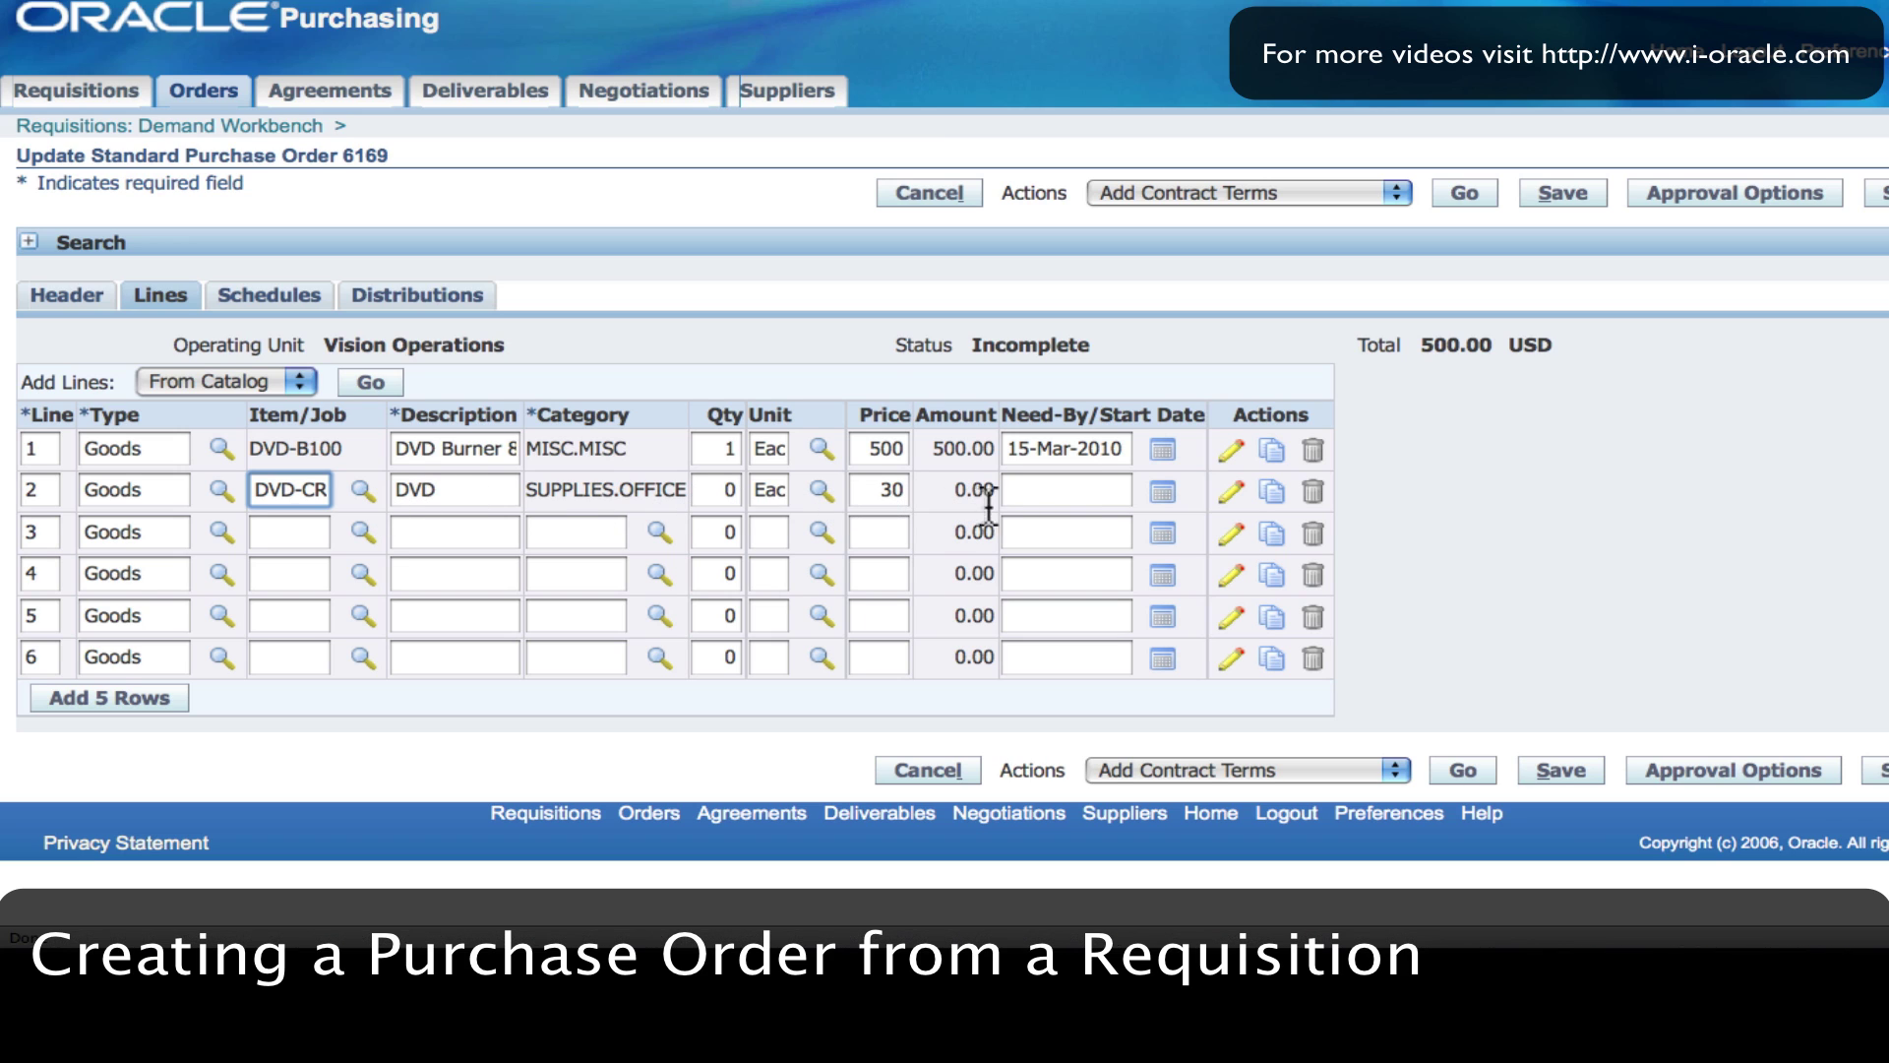
# Give line 2 need-by date 16-Mar-2010 and quantity 10, saving the order after each change
pyautogui.click(1057, 489)
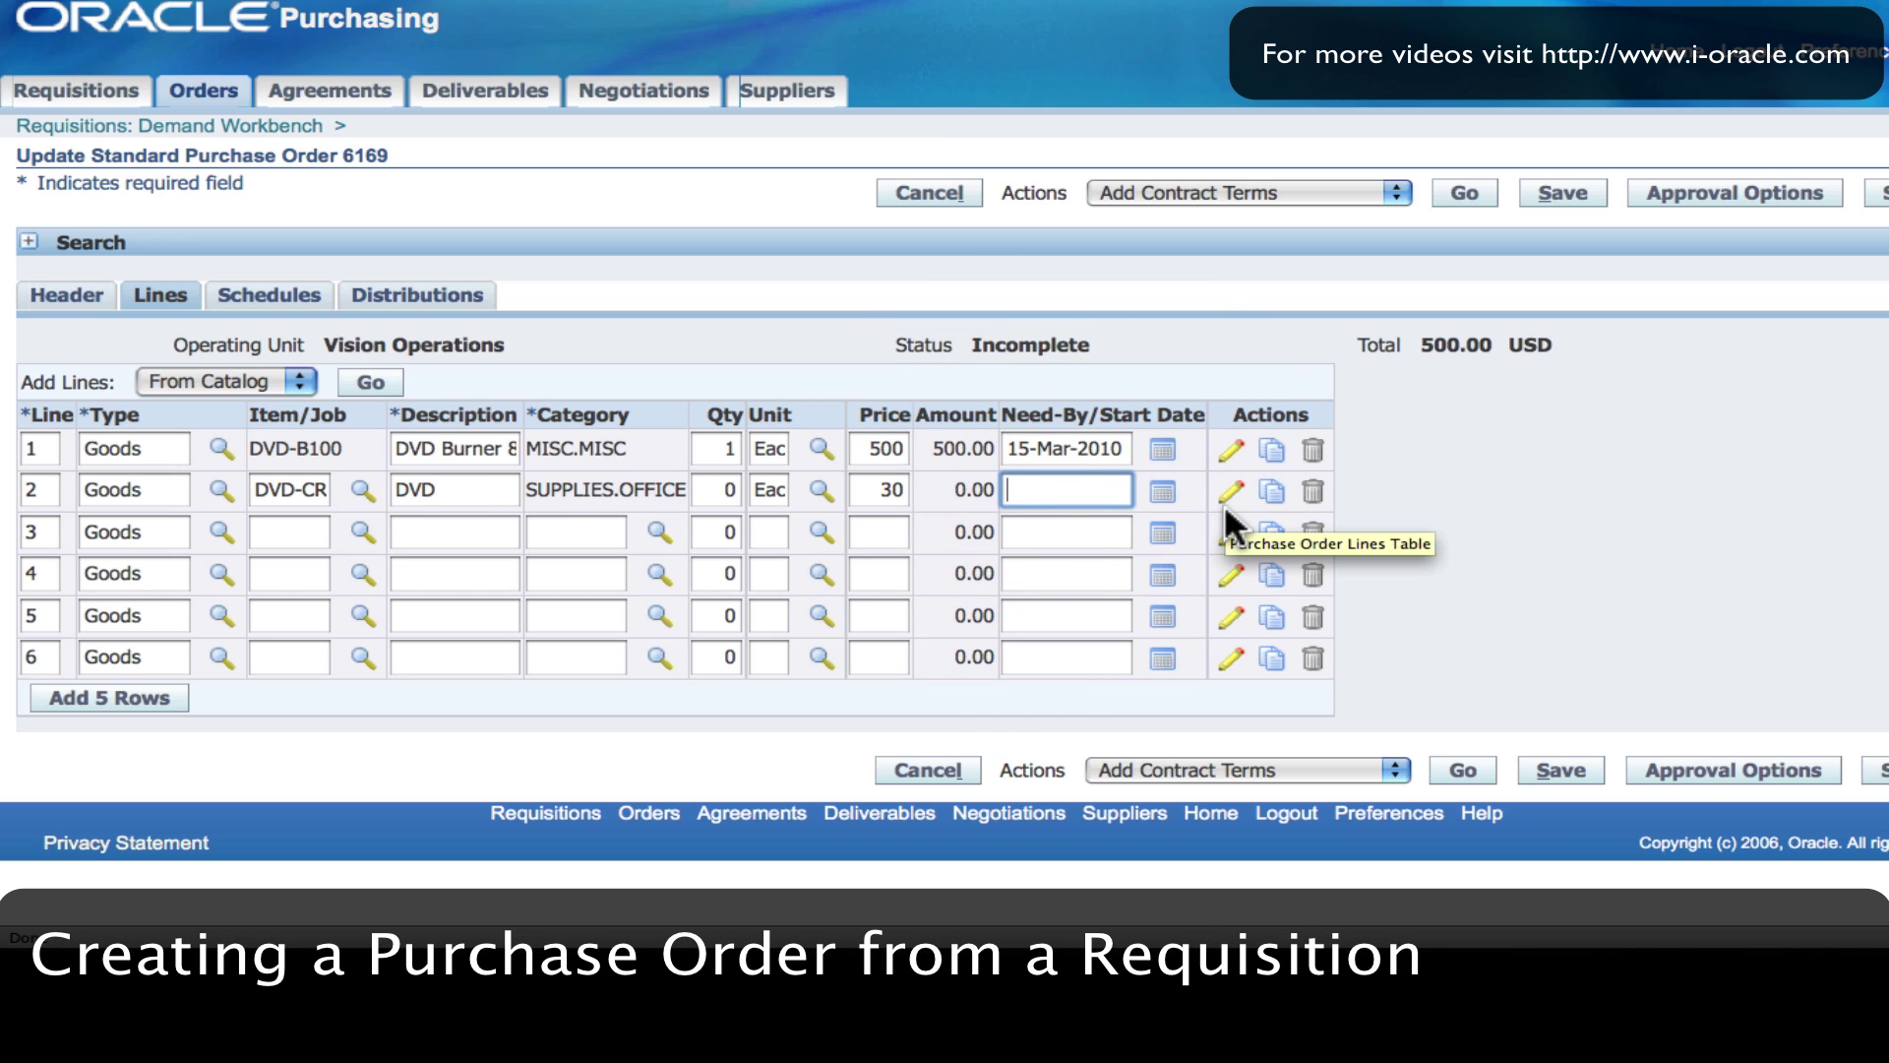
pyautogui.write('16-Mar-2010')
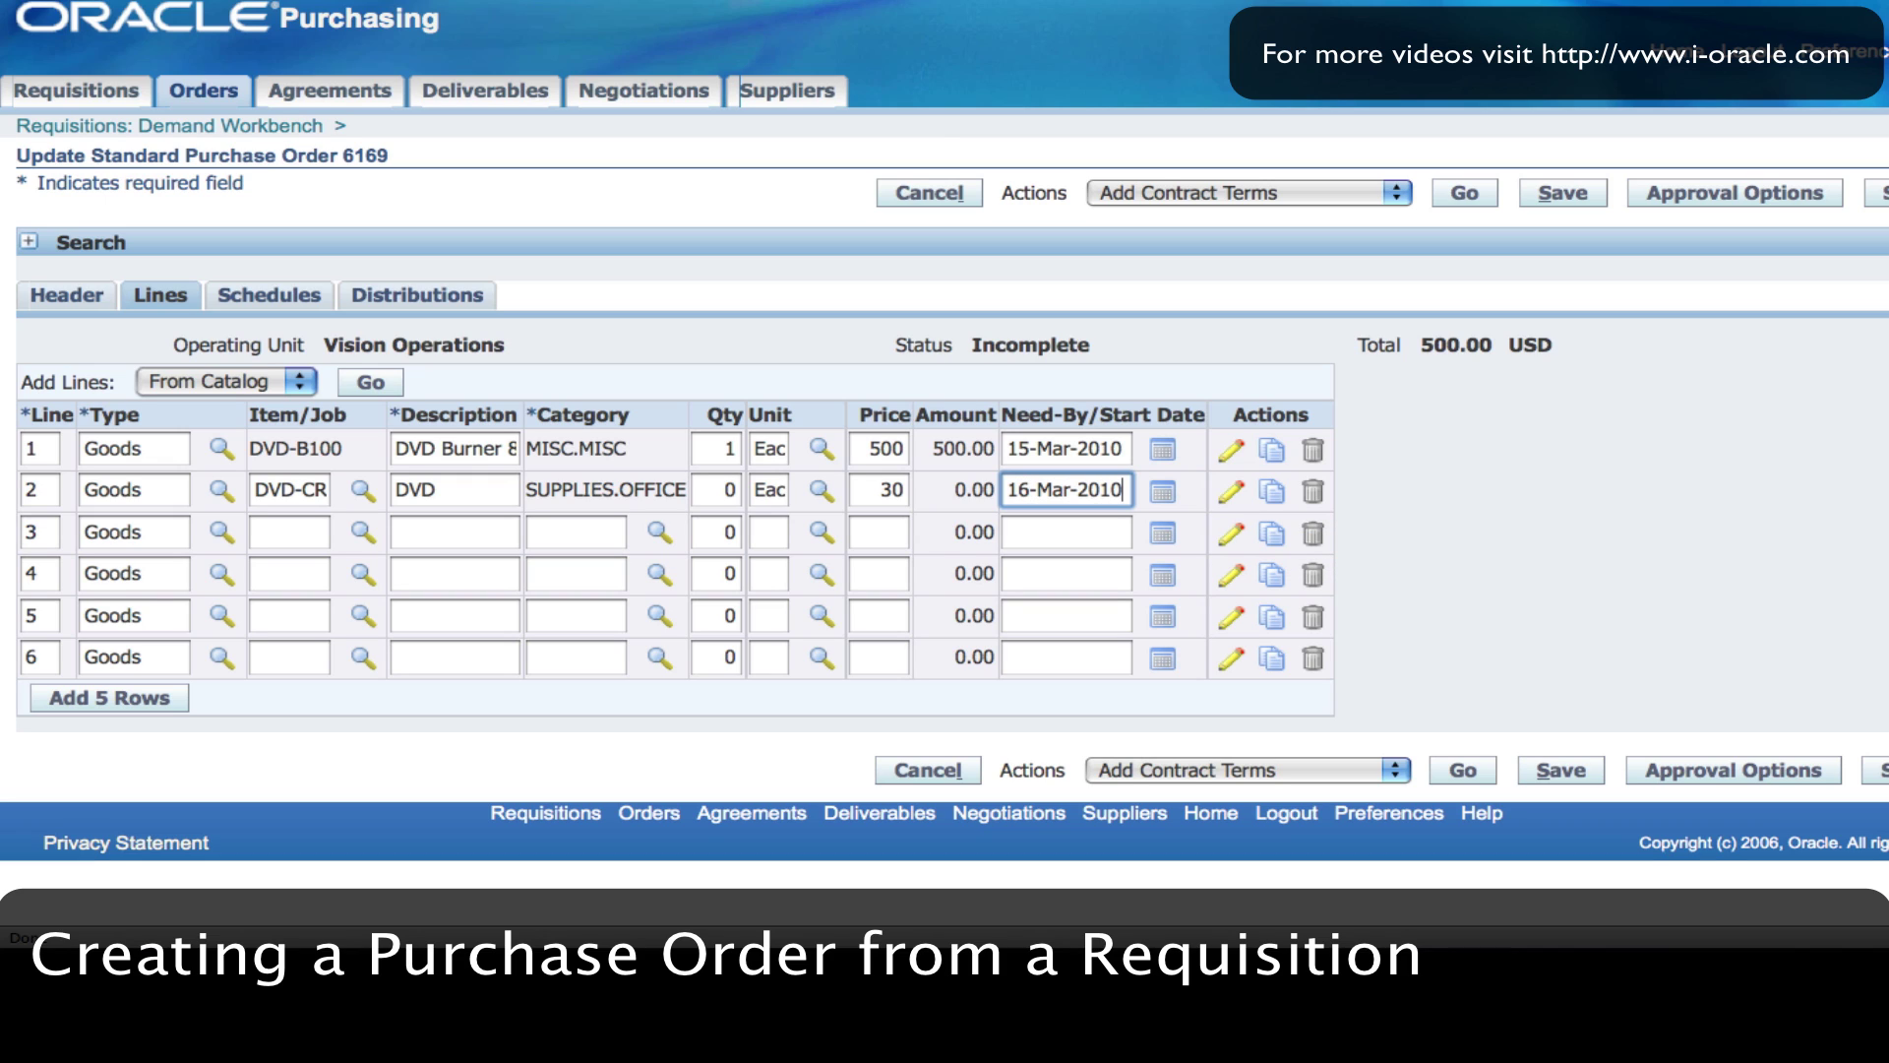
pyautogui.click(1572, 777)
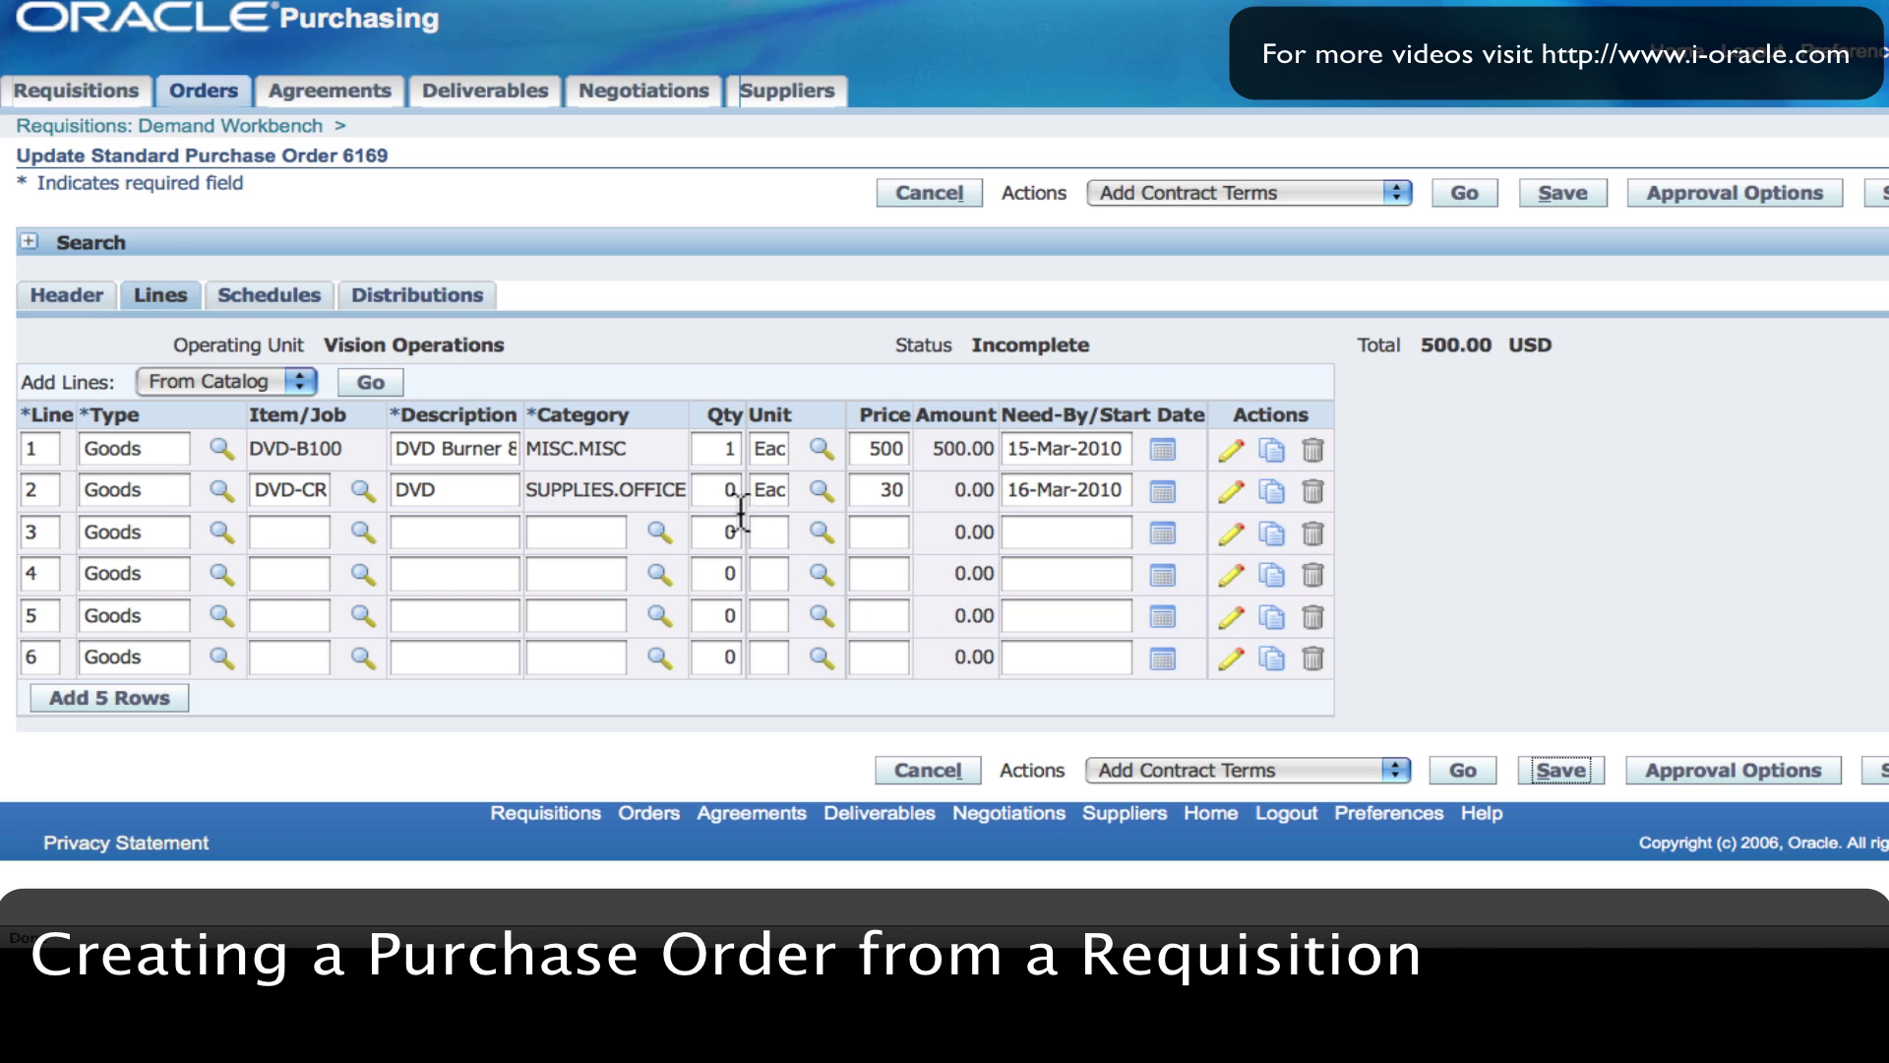
pyautogui.click(718, 489)
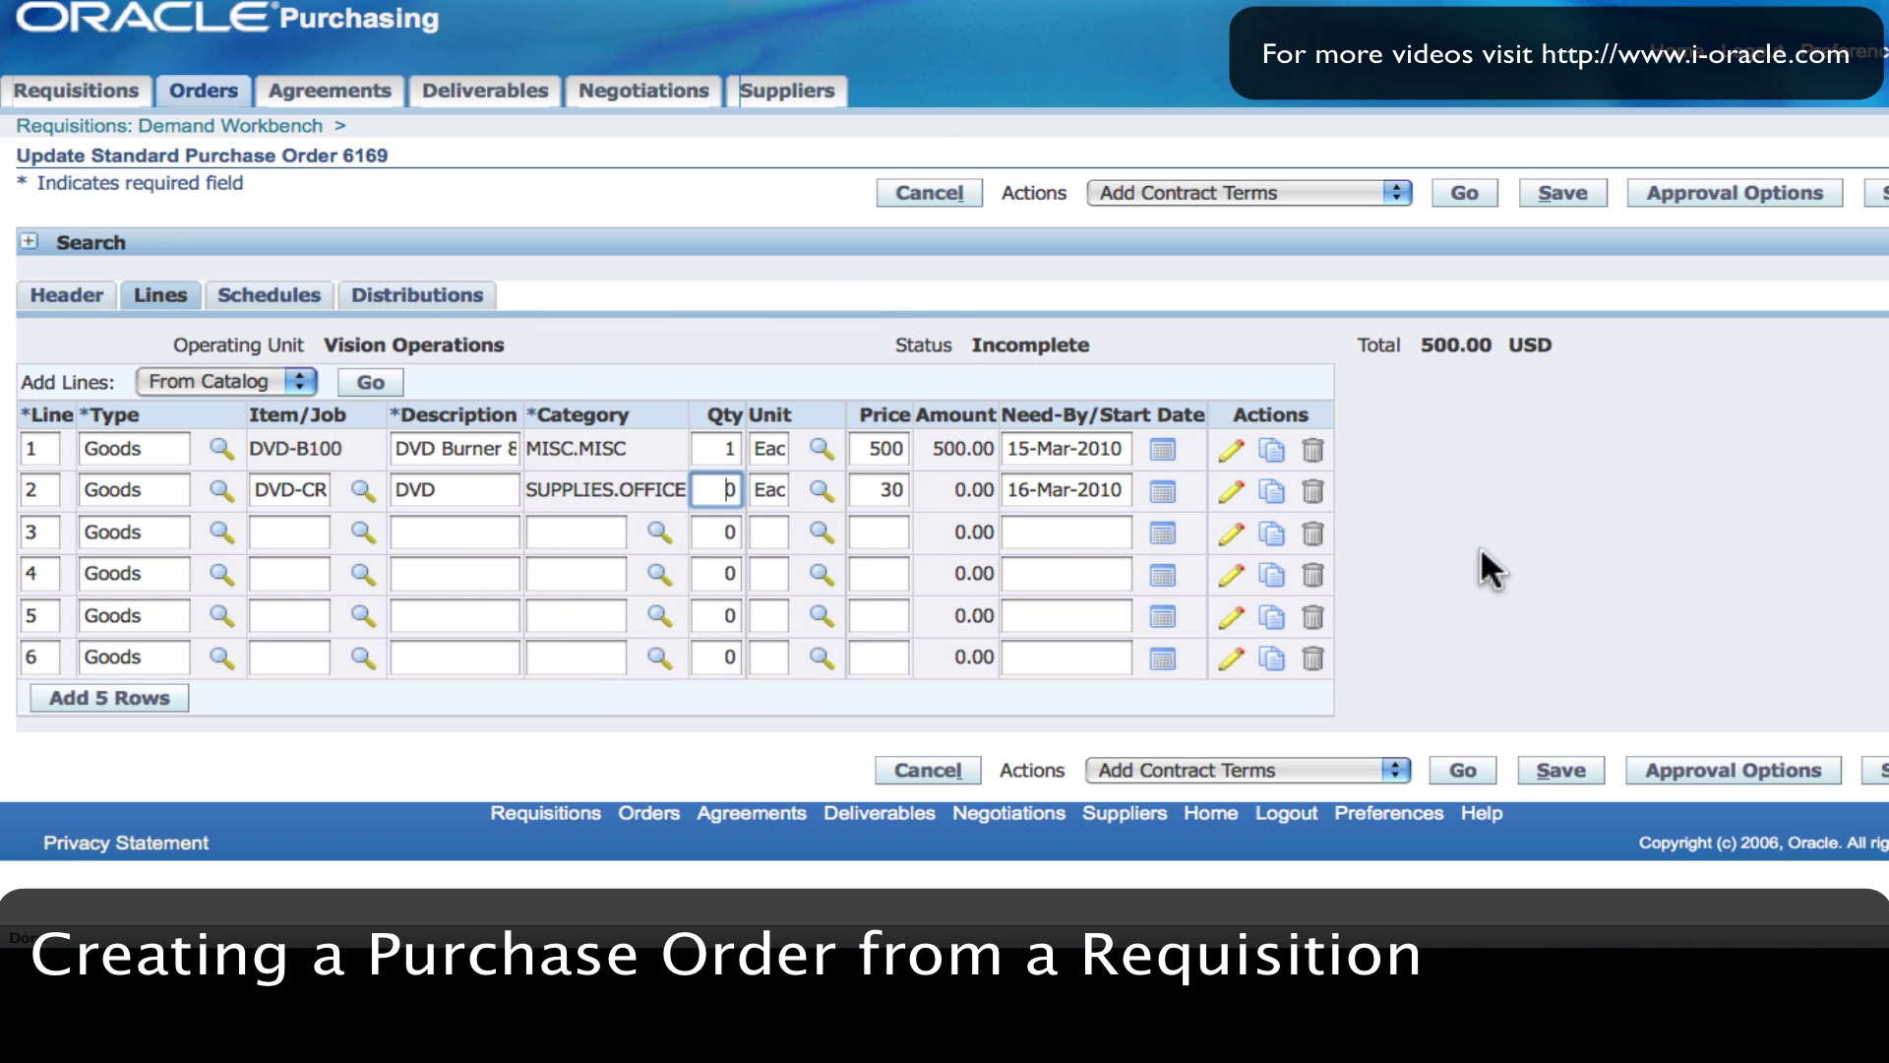
pyautogui.write('1')
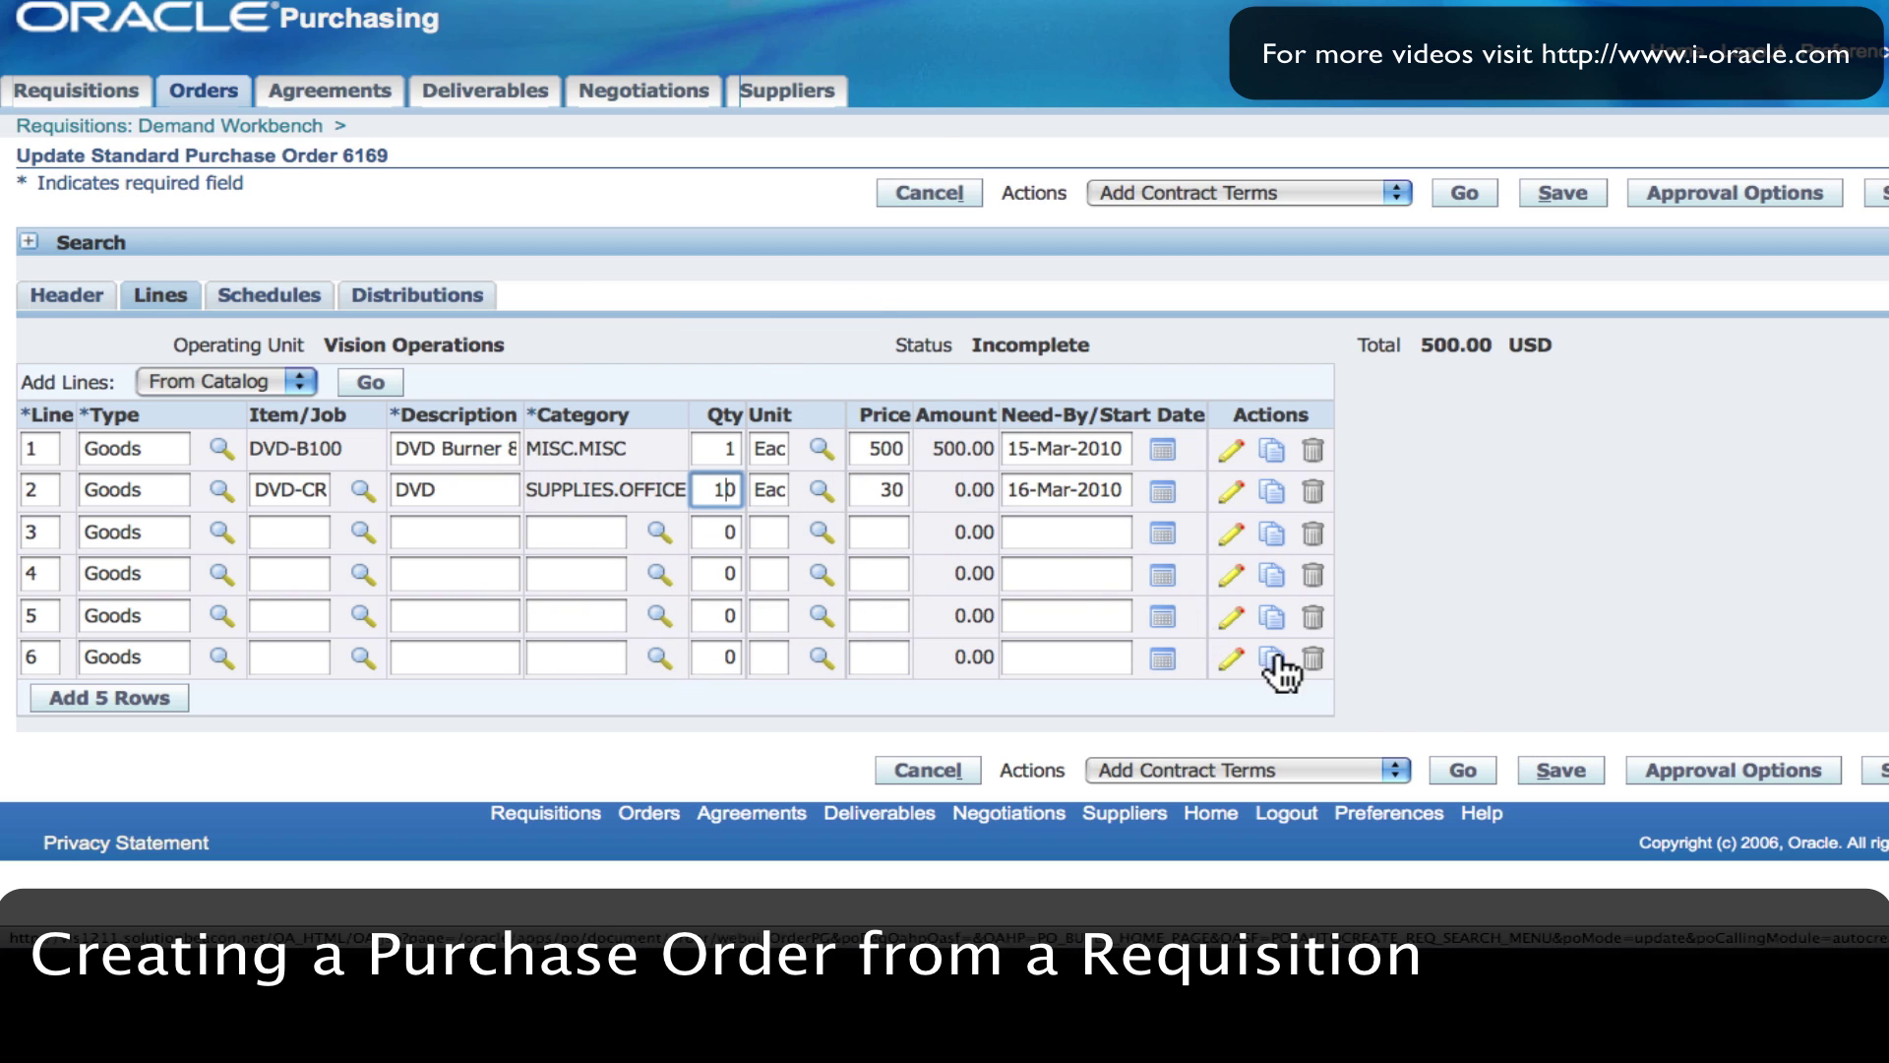
pyautogui.click(1559, 771)
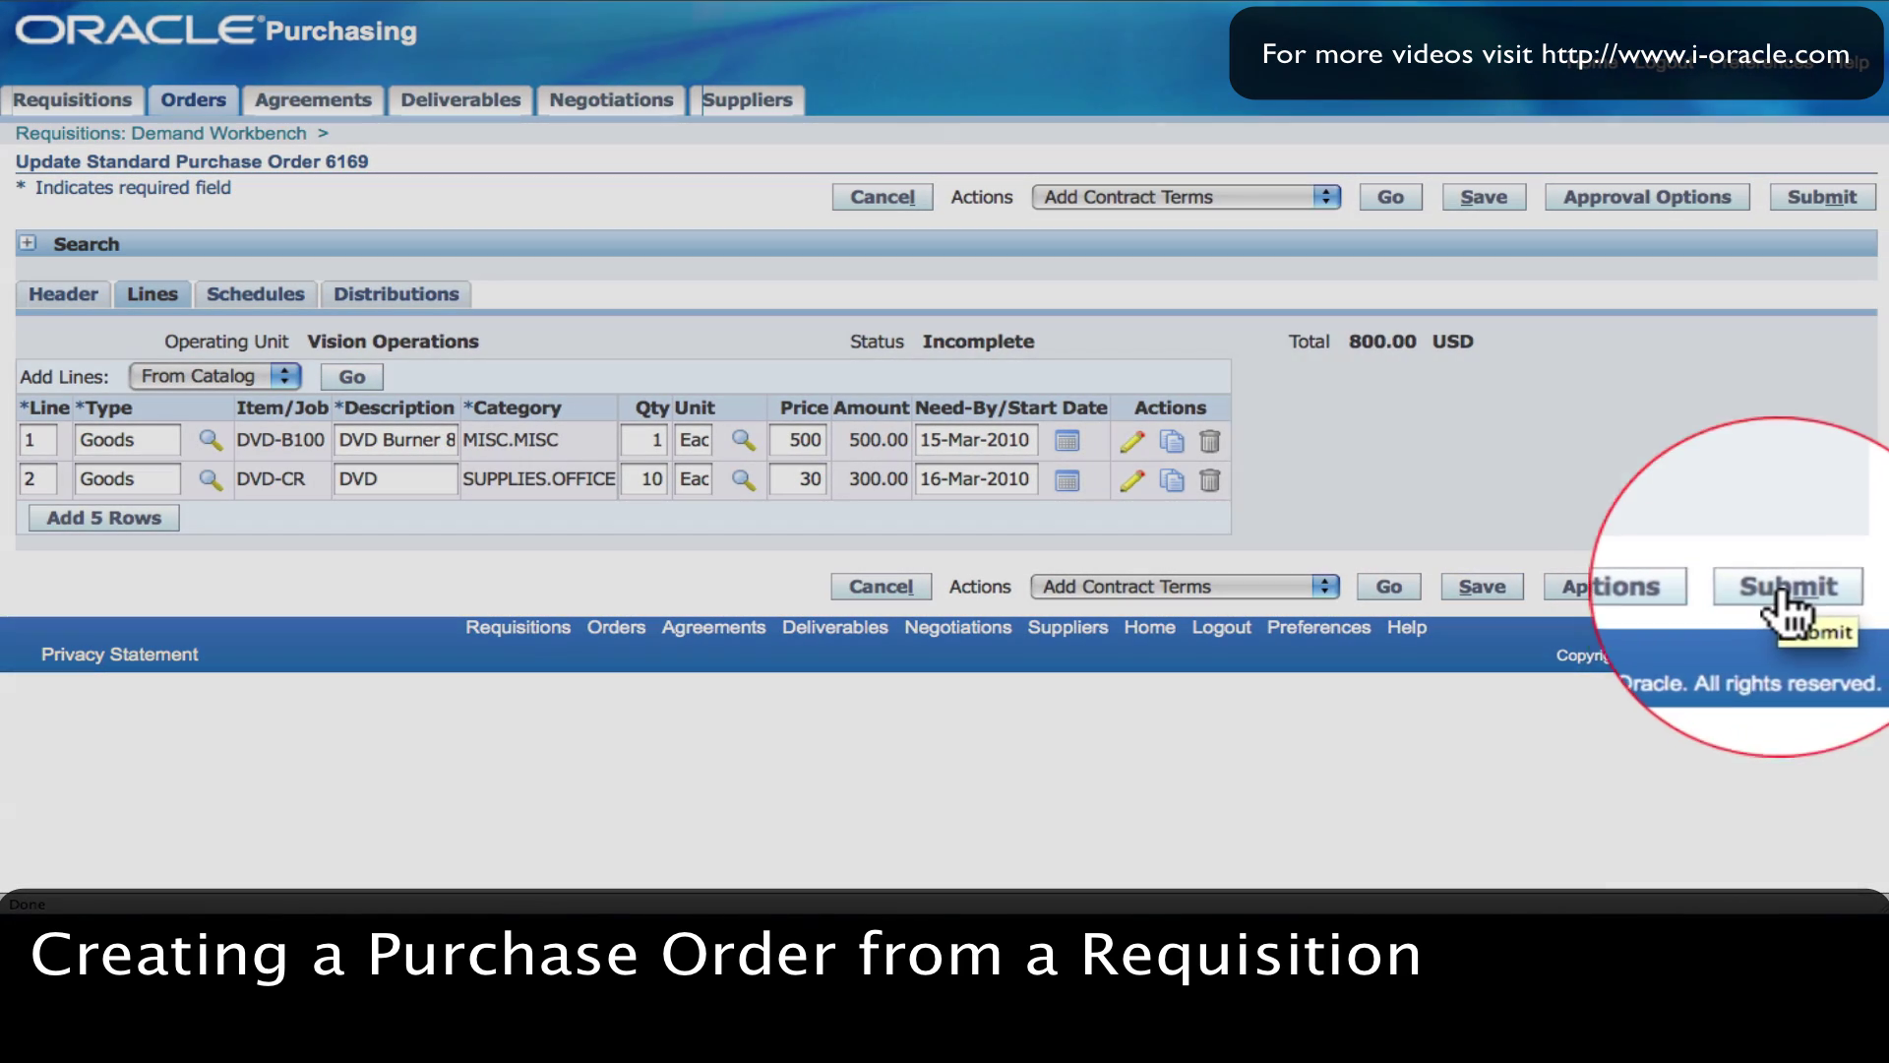
# Submit order 6169 for approval, then show the My Open Orders view to confirm it is Approved
pyautogui.click(1783, 588)
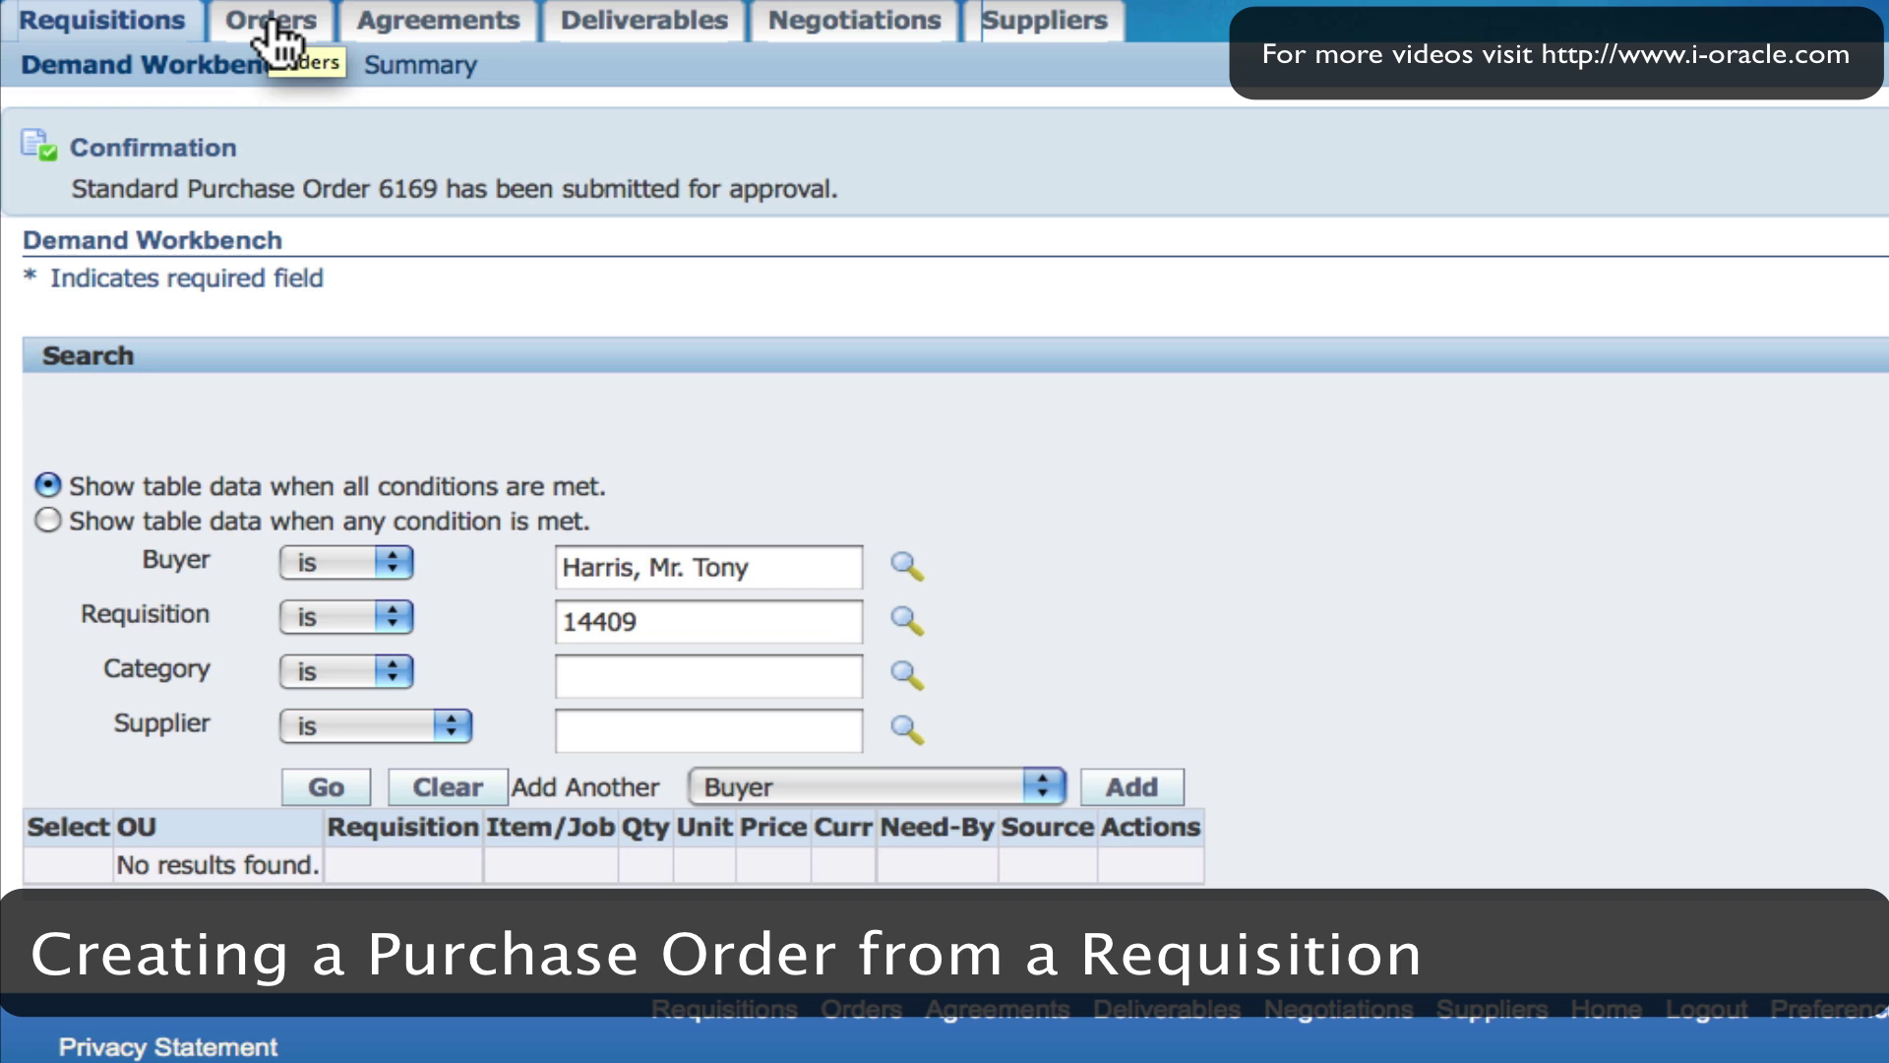
pyautogui.click(276, 40)
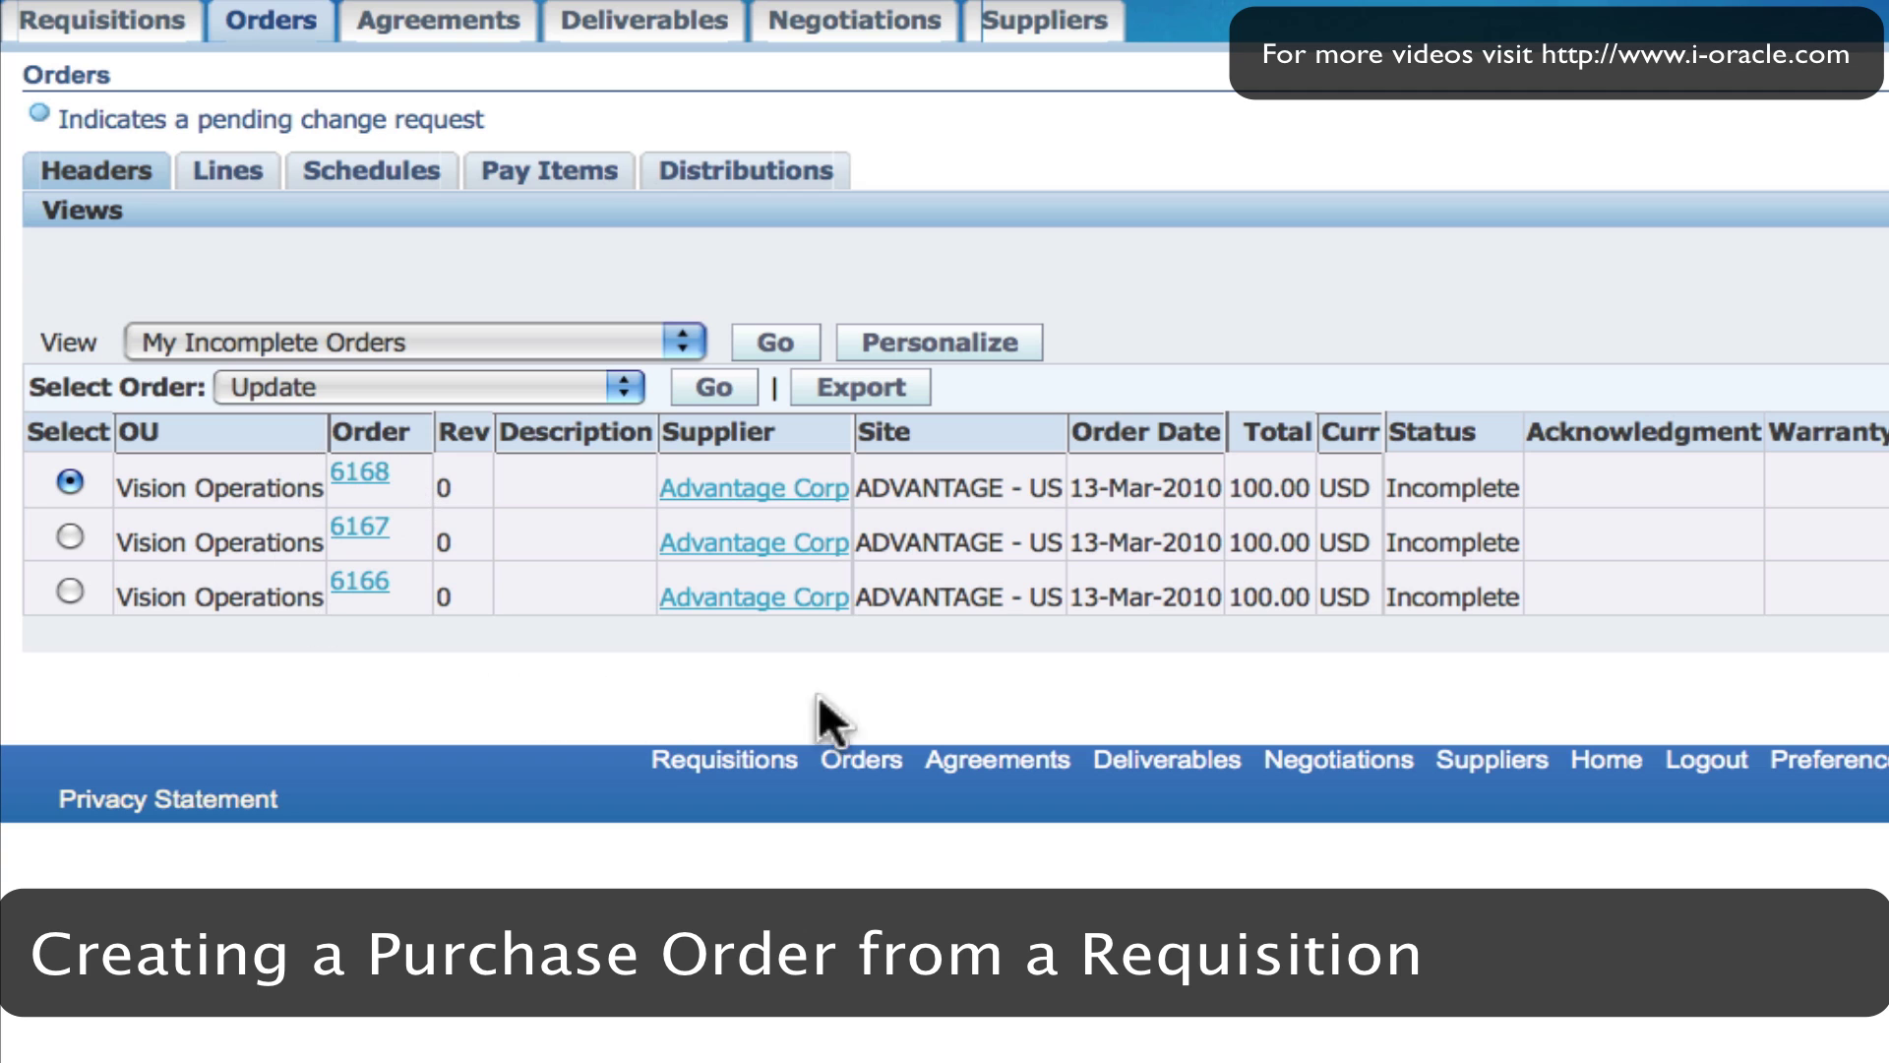
pyautogui.click(681, 335)
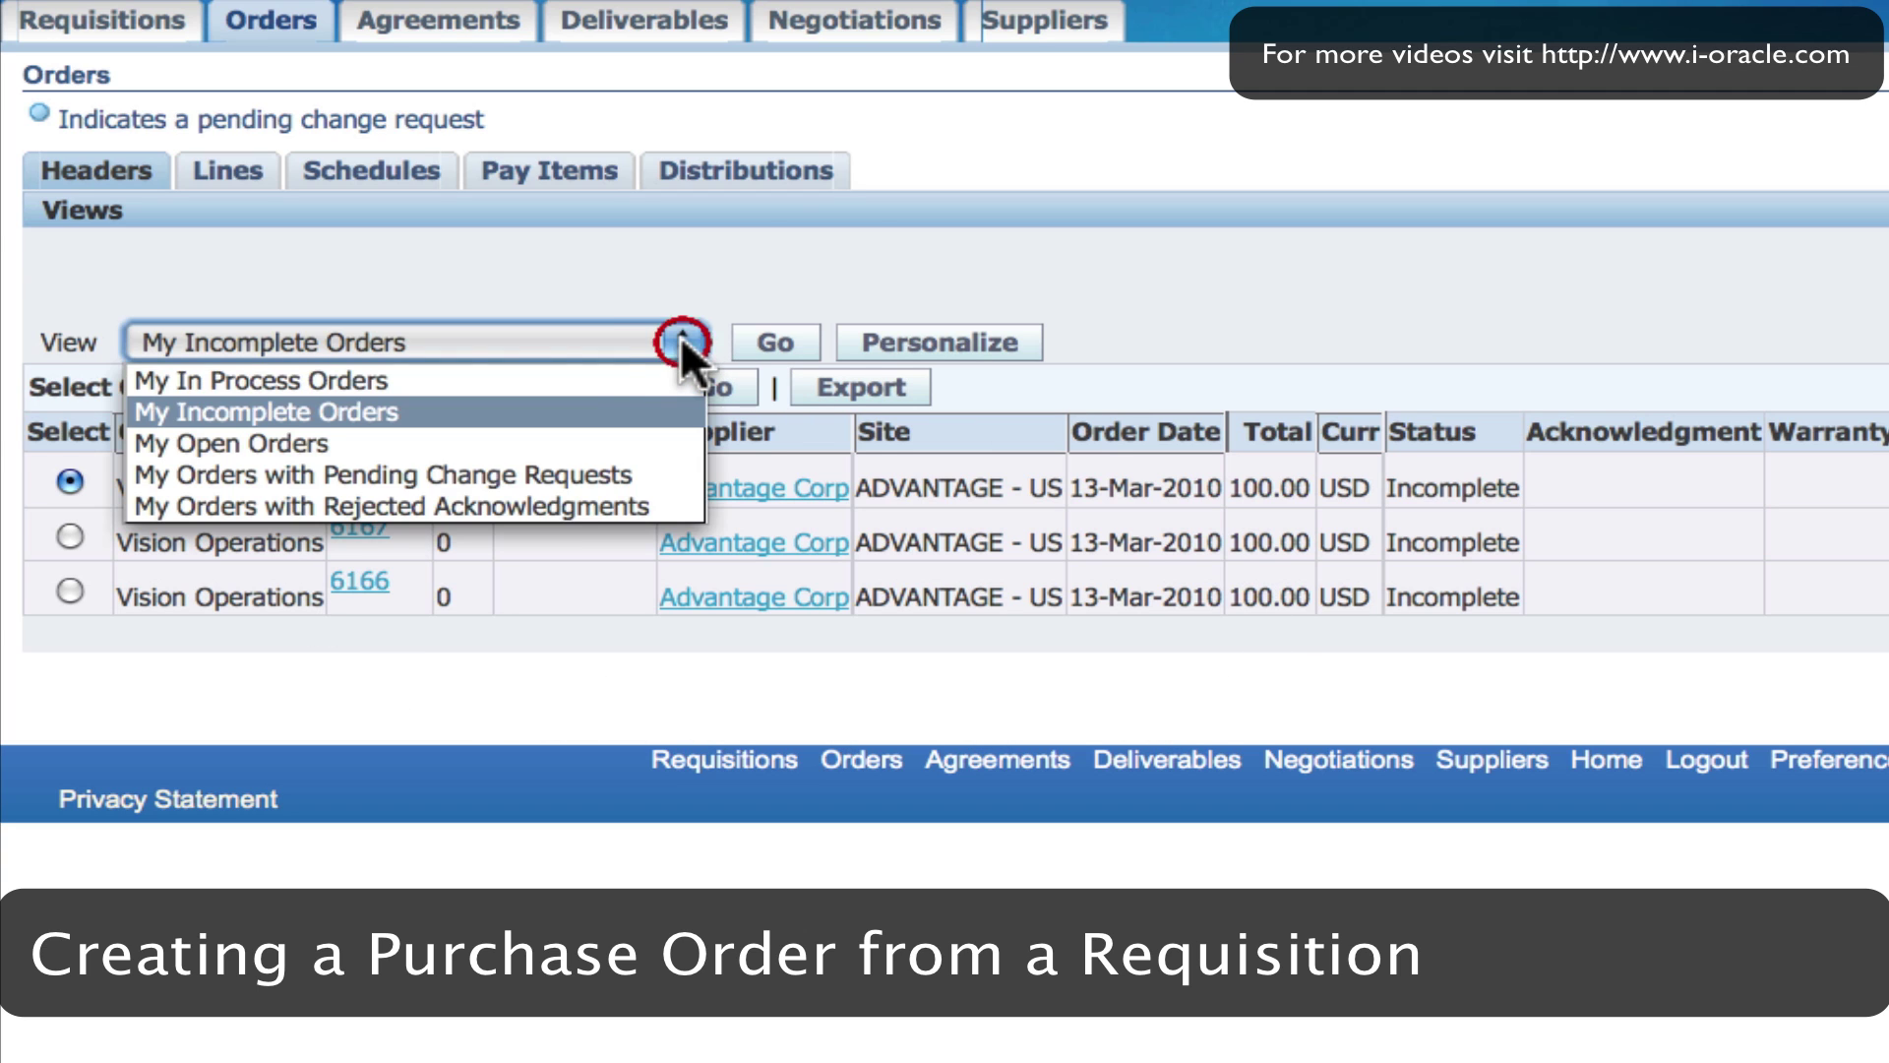
pyautogui.click(308, 440)
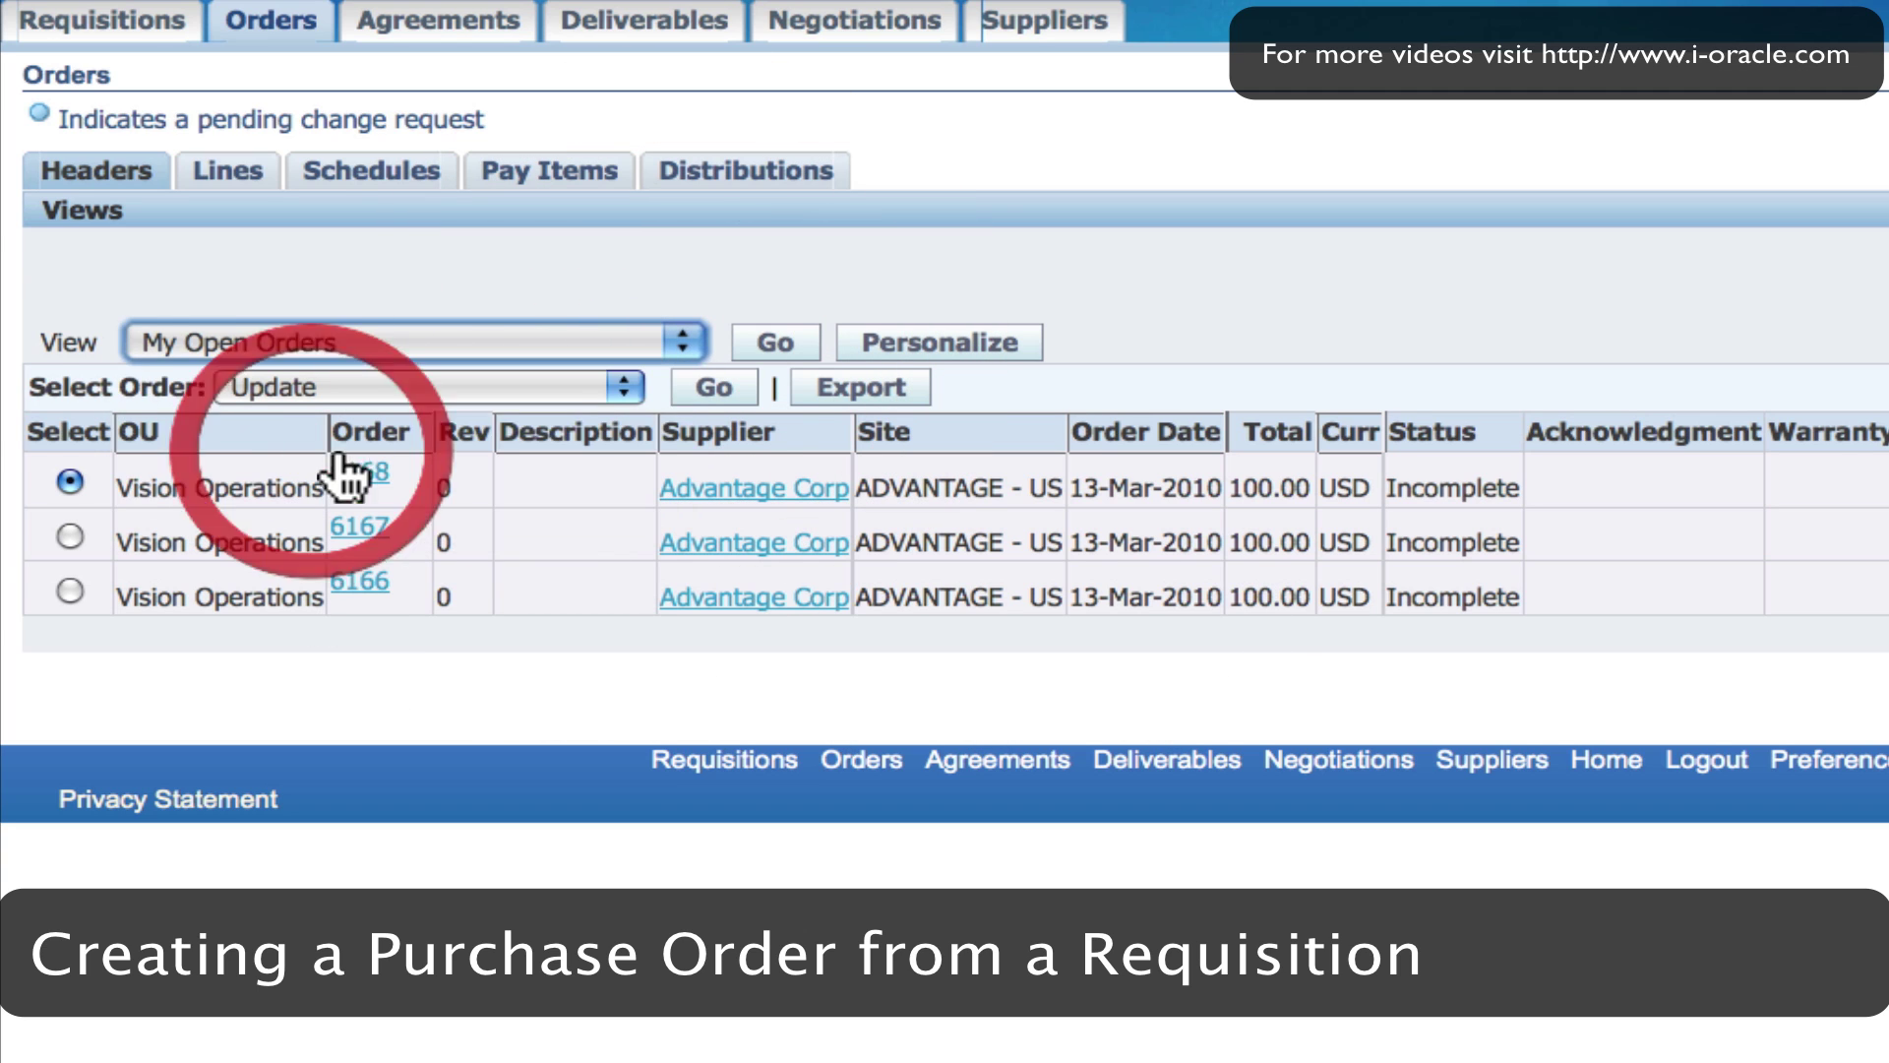
pyautogui.click(776, 343)
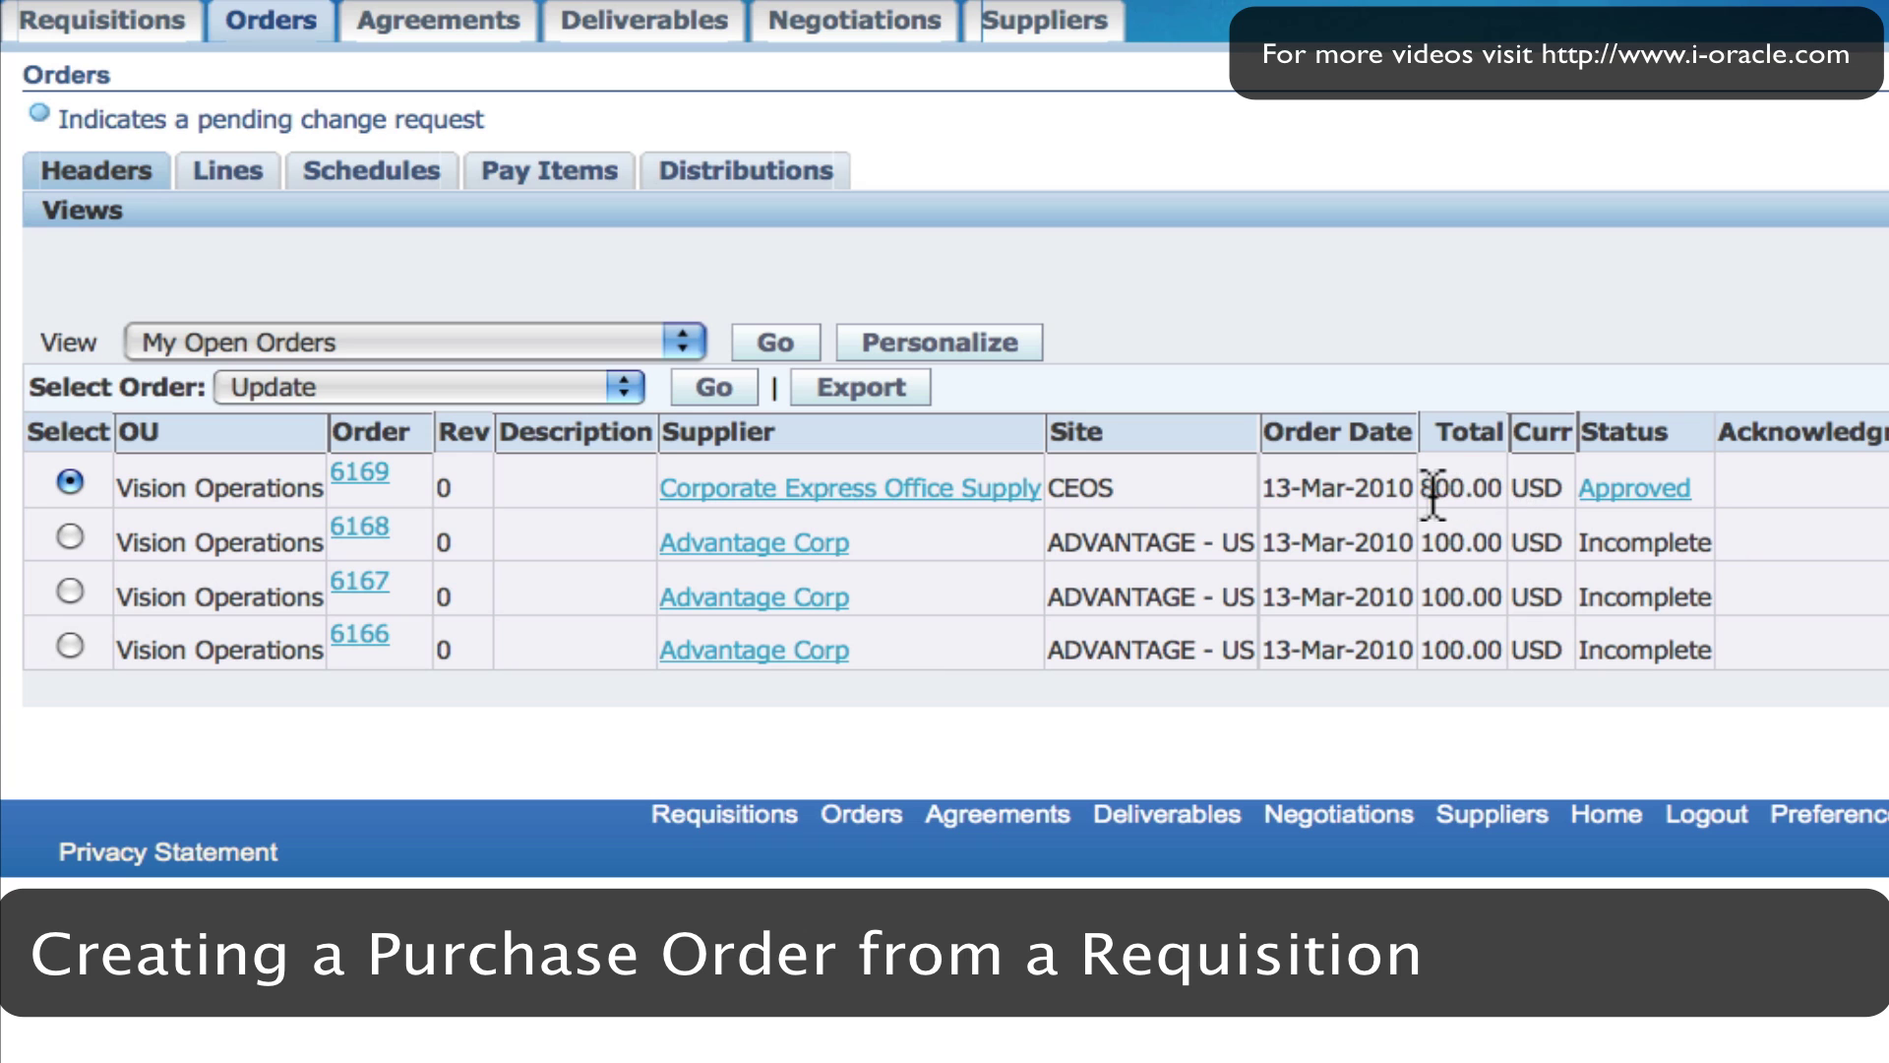
# Open order 6169 and run the View PDF action to generate PO_204_6169_0_US.pdf
pyautogui.click(366, 480)
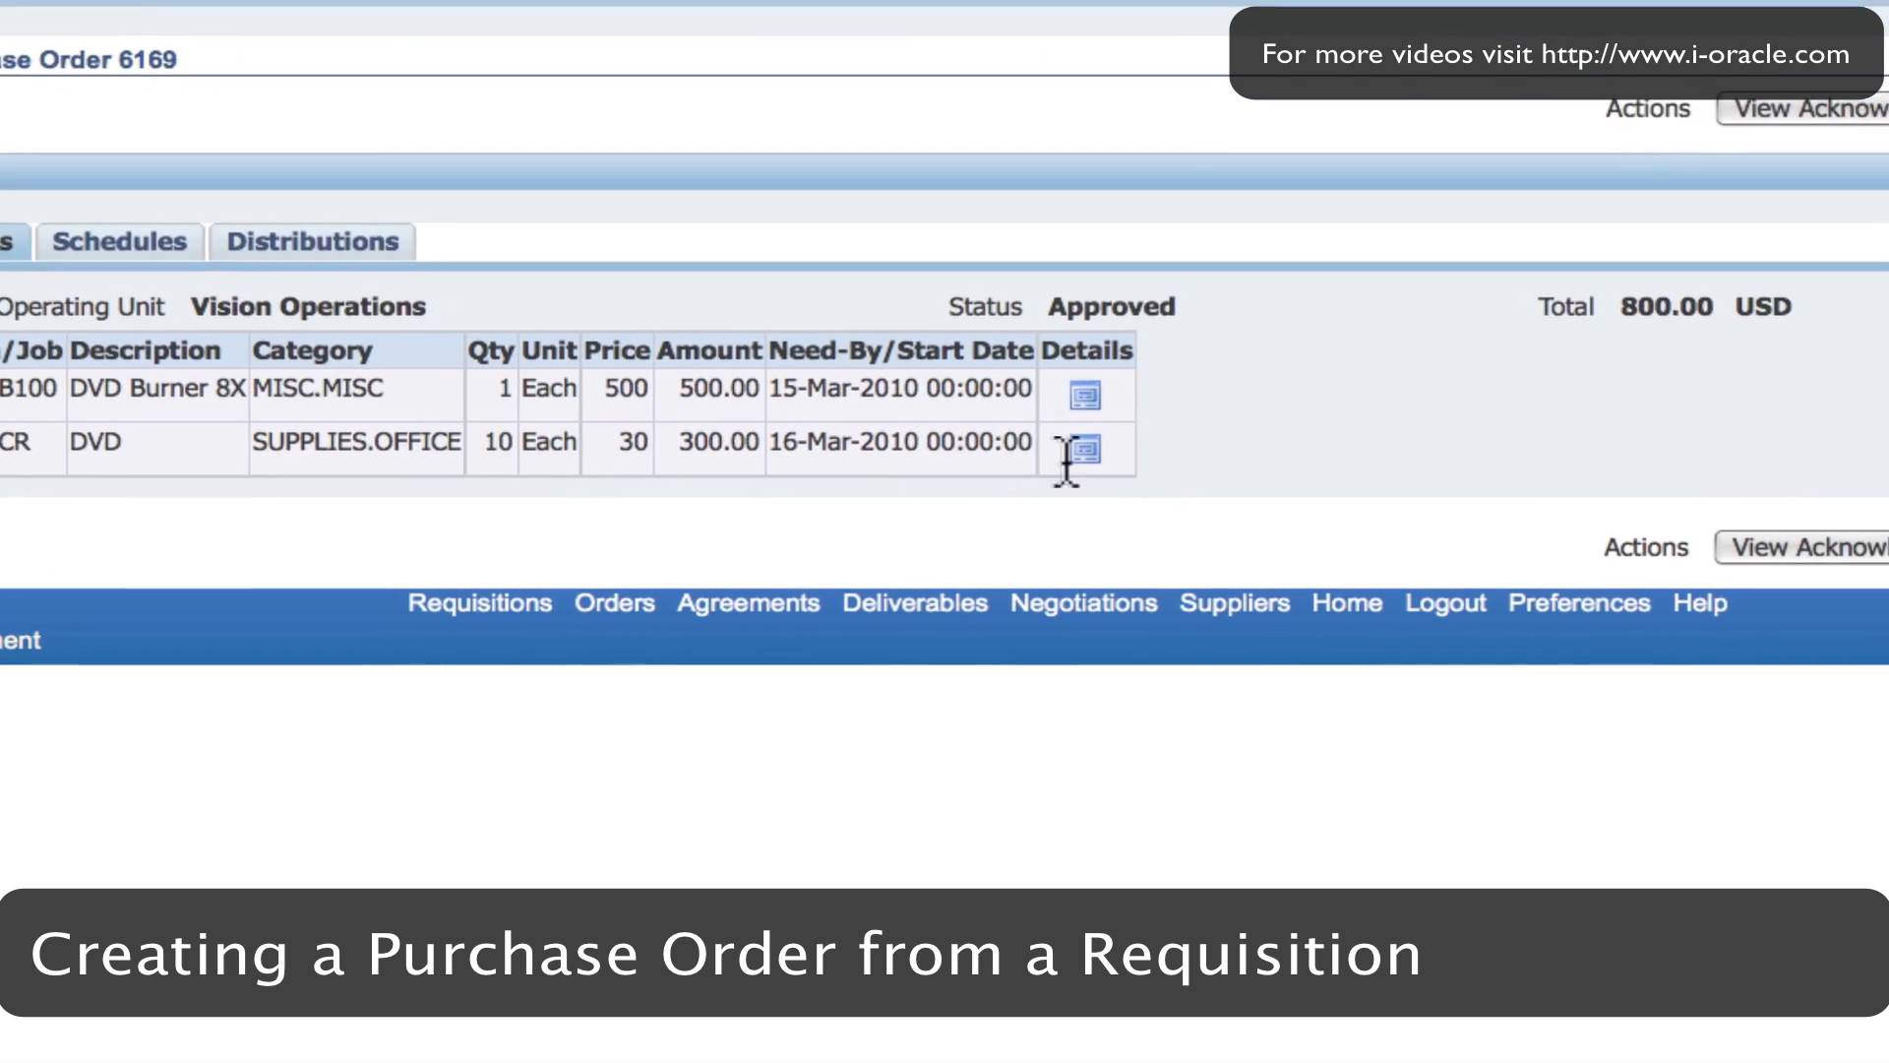
pyautogui.click(1568, 451)
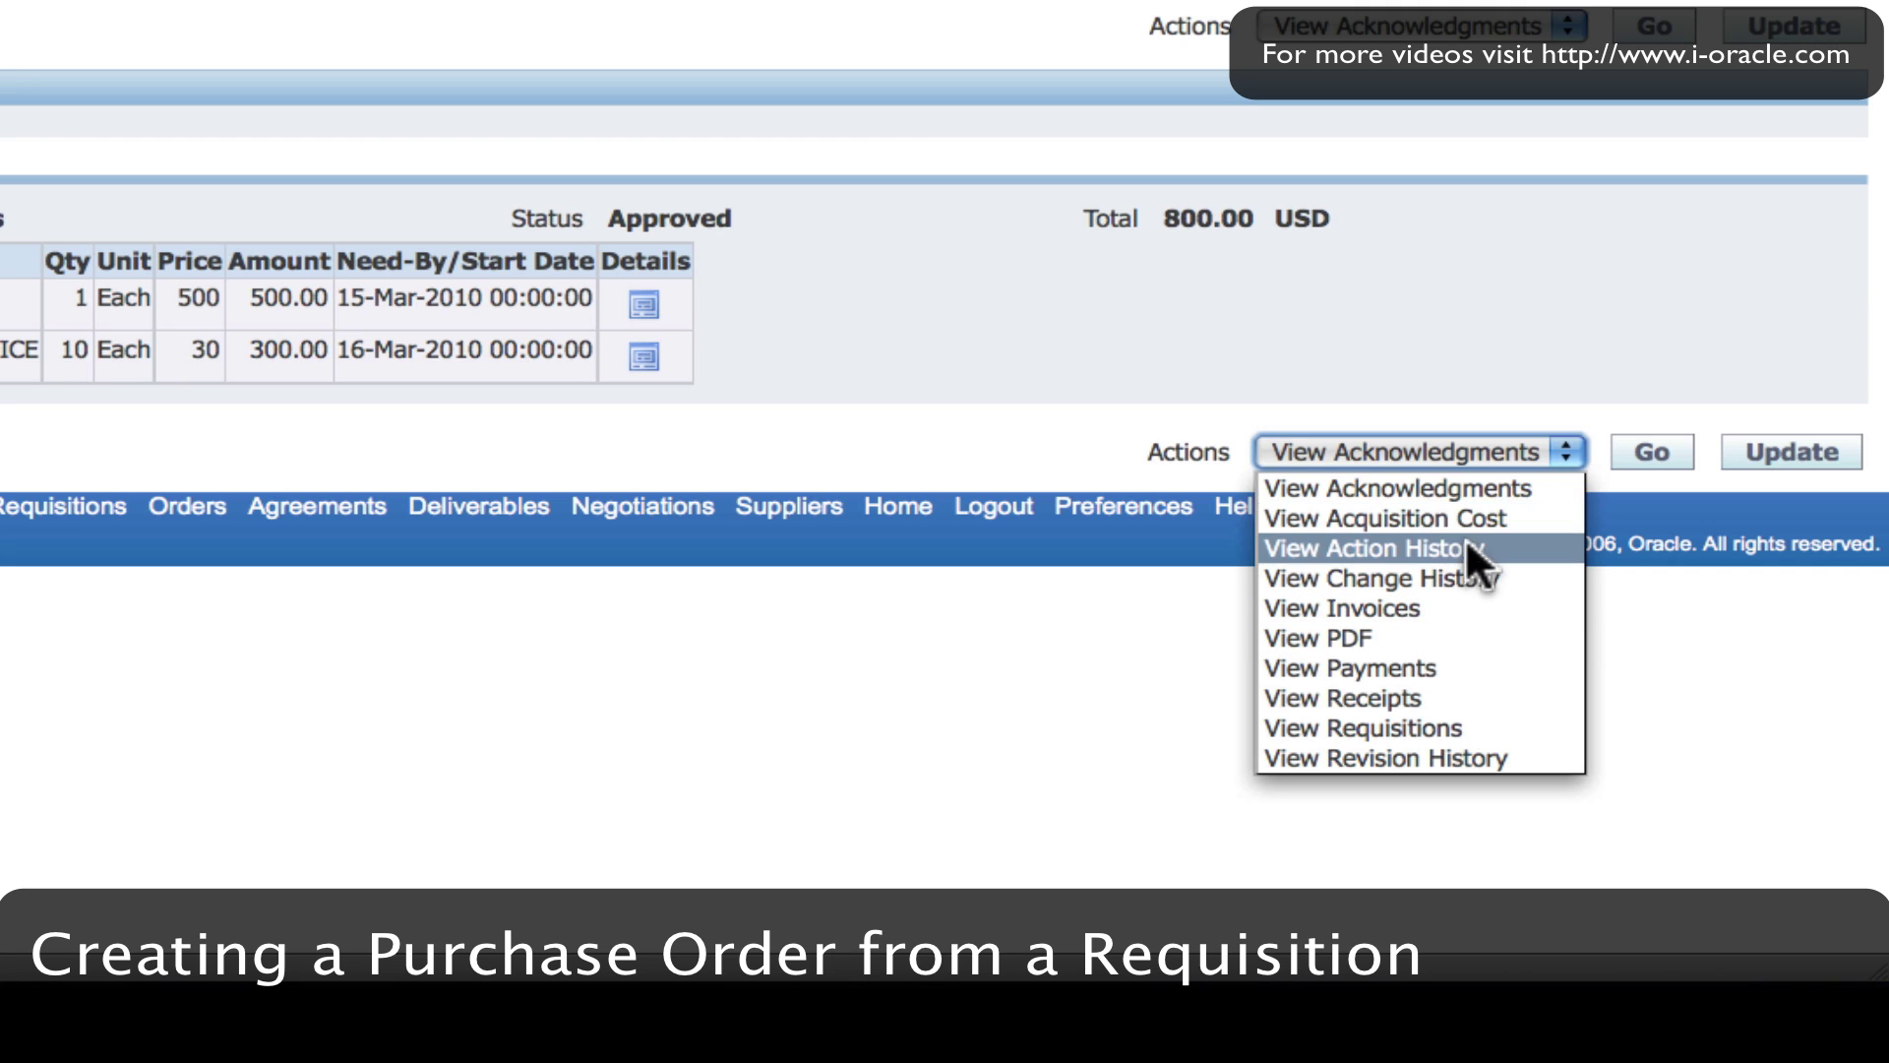
pyautogui.click(1345, 638)
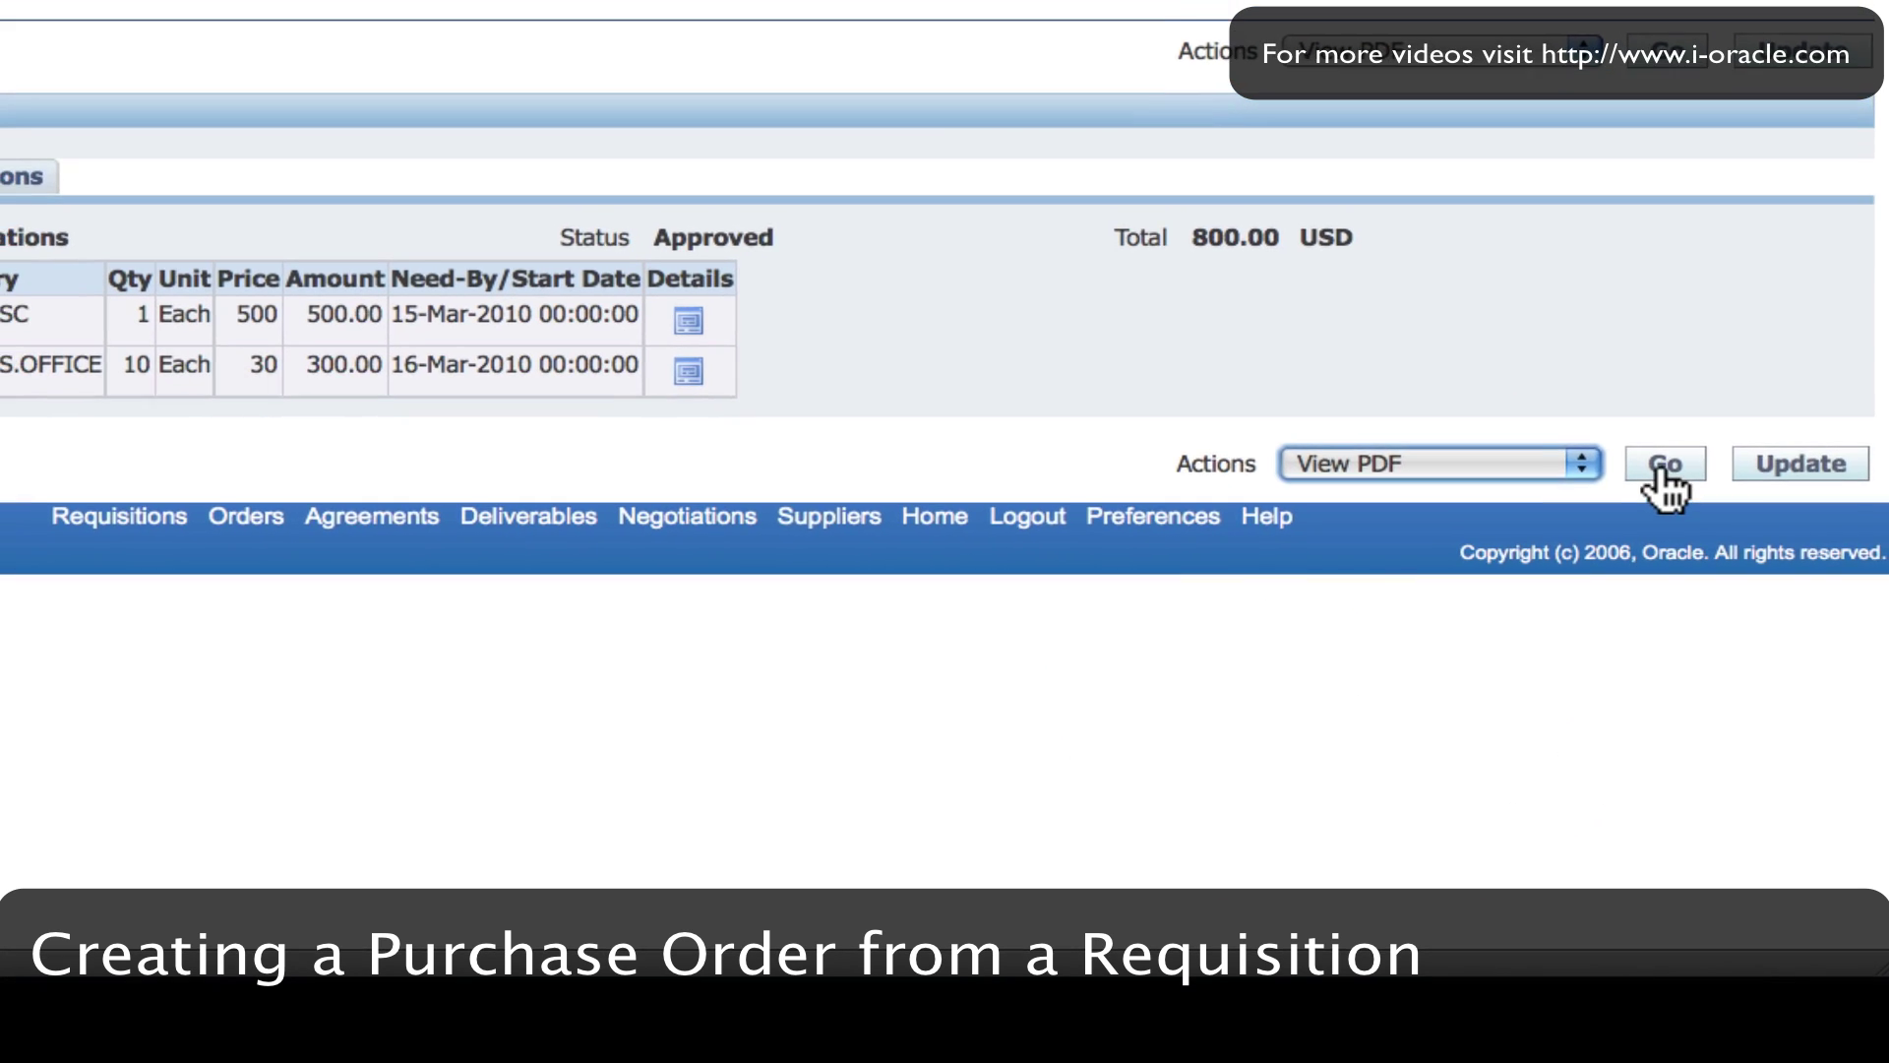
pyautogui.click(1663, 469)
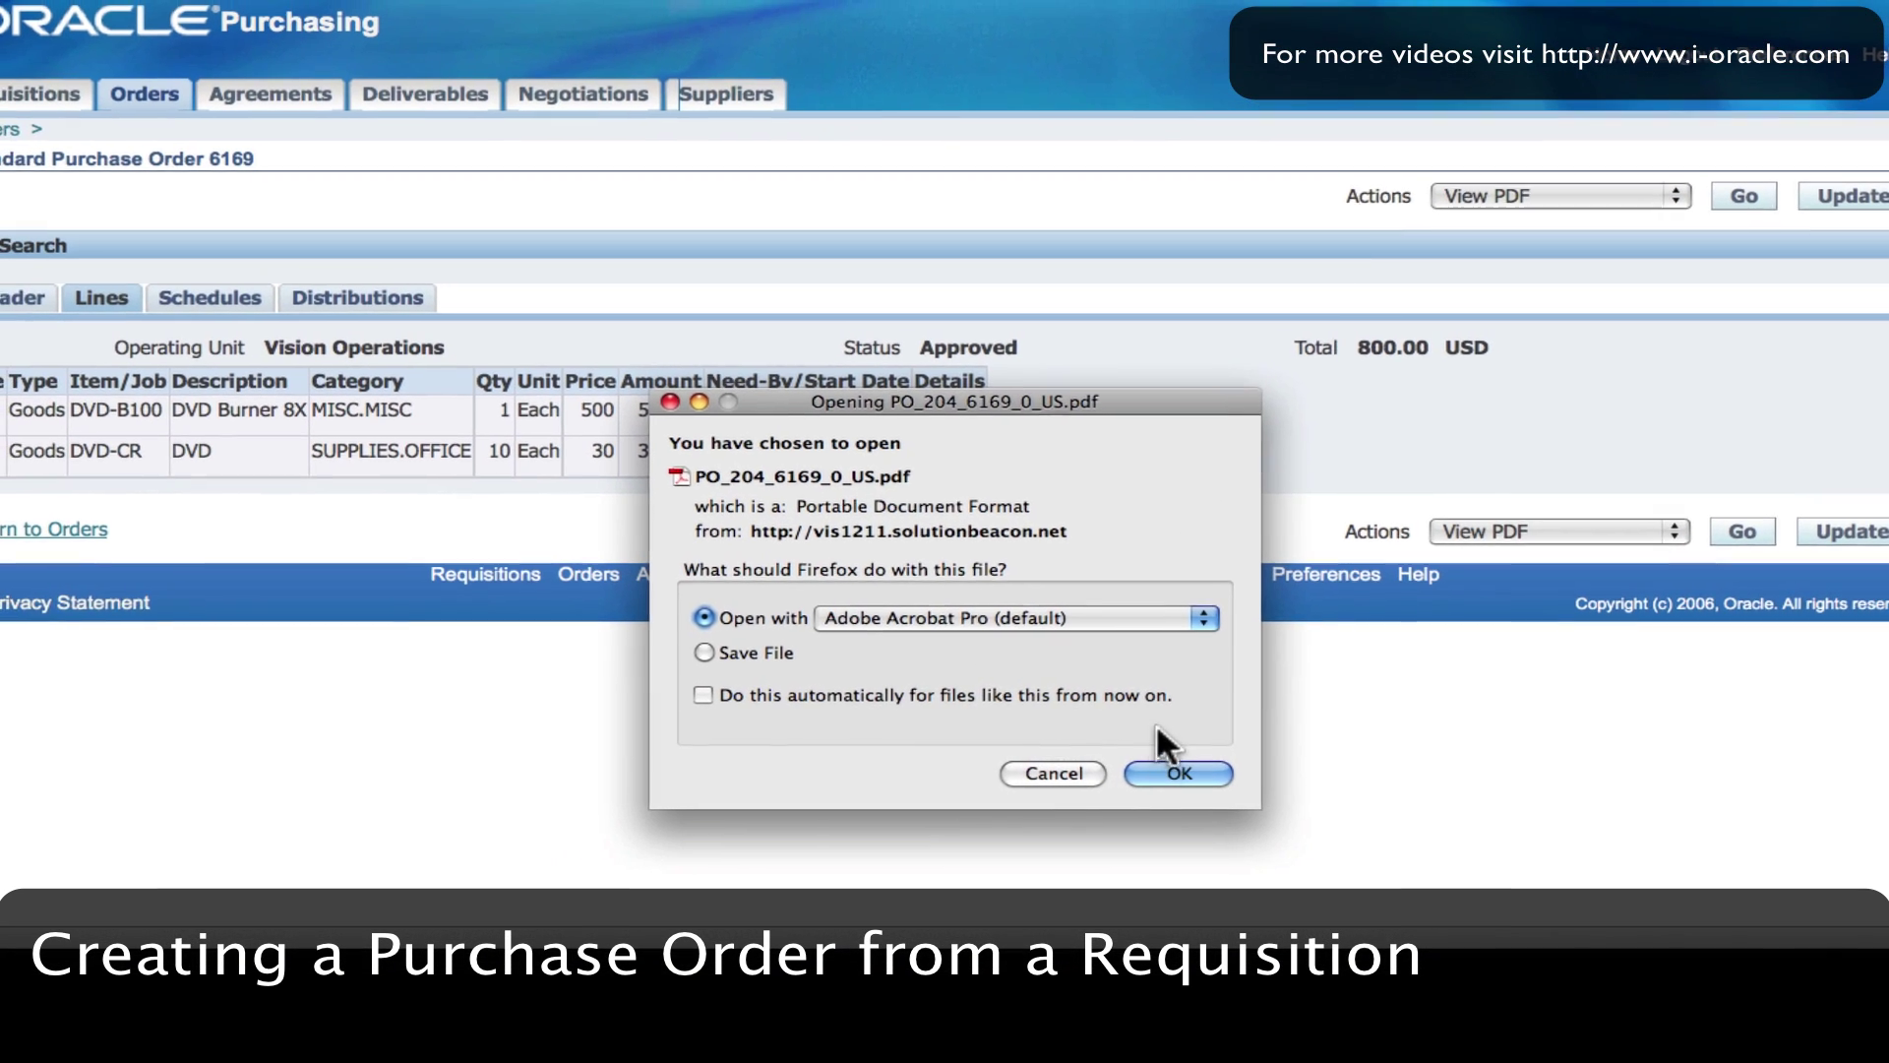
# Open the order PDF in Adobe Acrobat Pro, highlight the supplier name, and scroll through the DVD-B100 and DVD-CR lines
pyautogui.click(1168, 770)
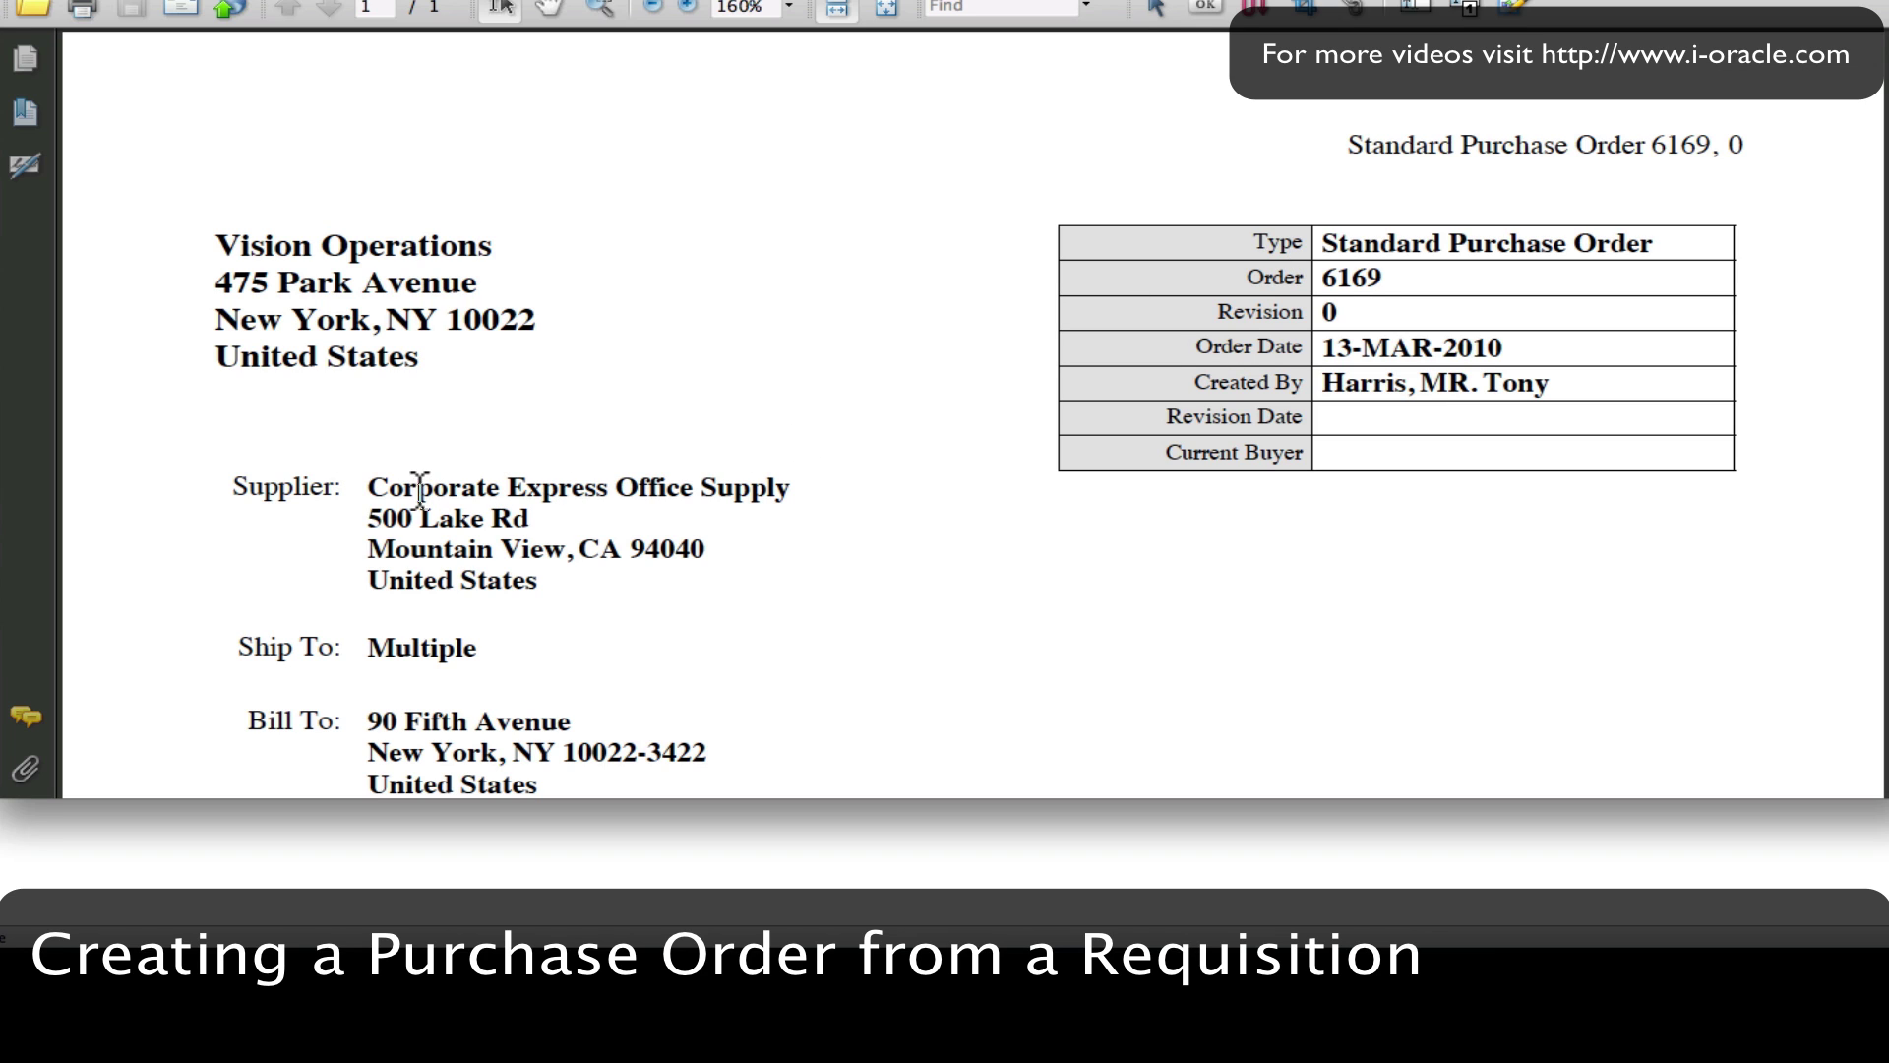
pyautogui.moveTo(369, 487); pyautogui.dragTo(813, 497)
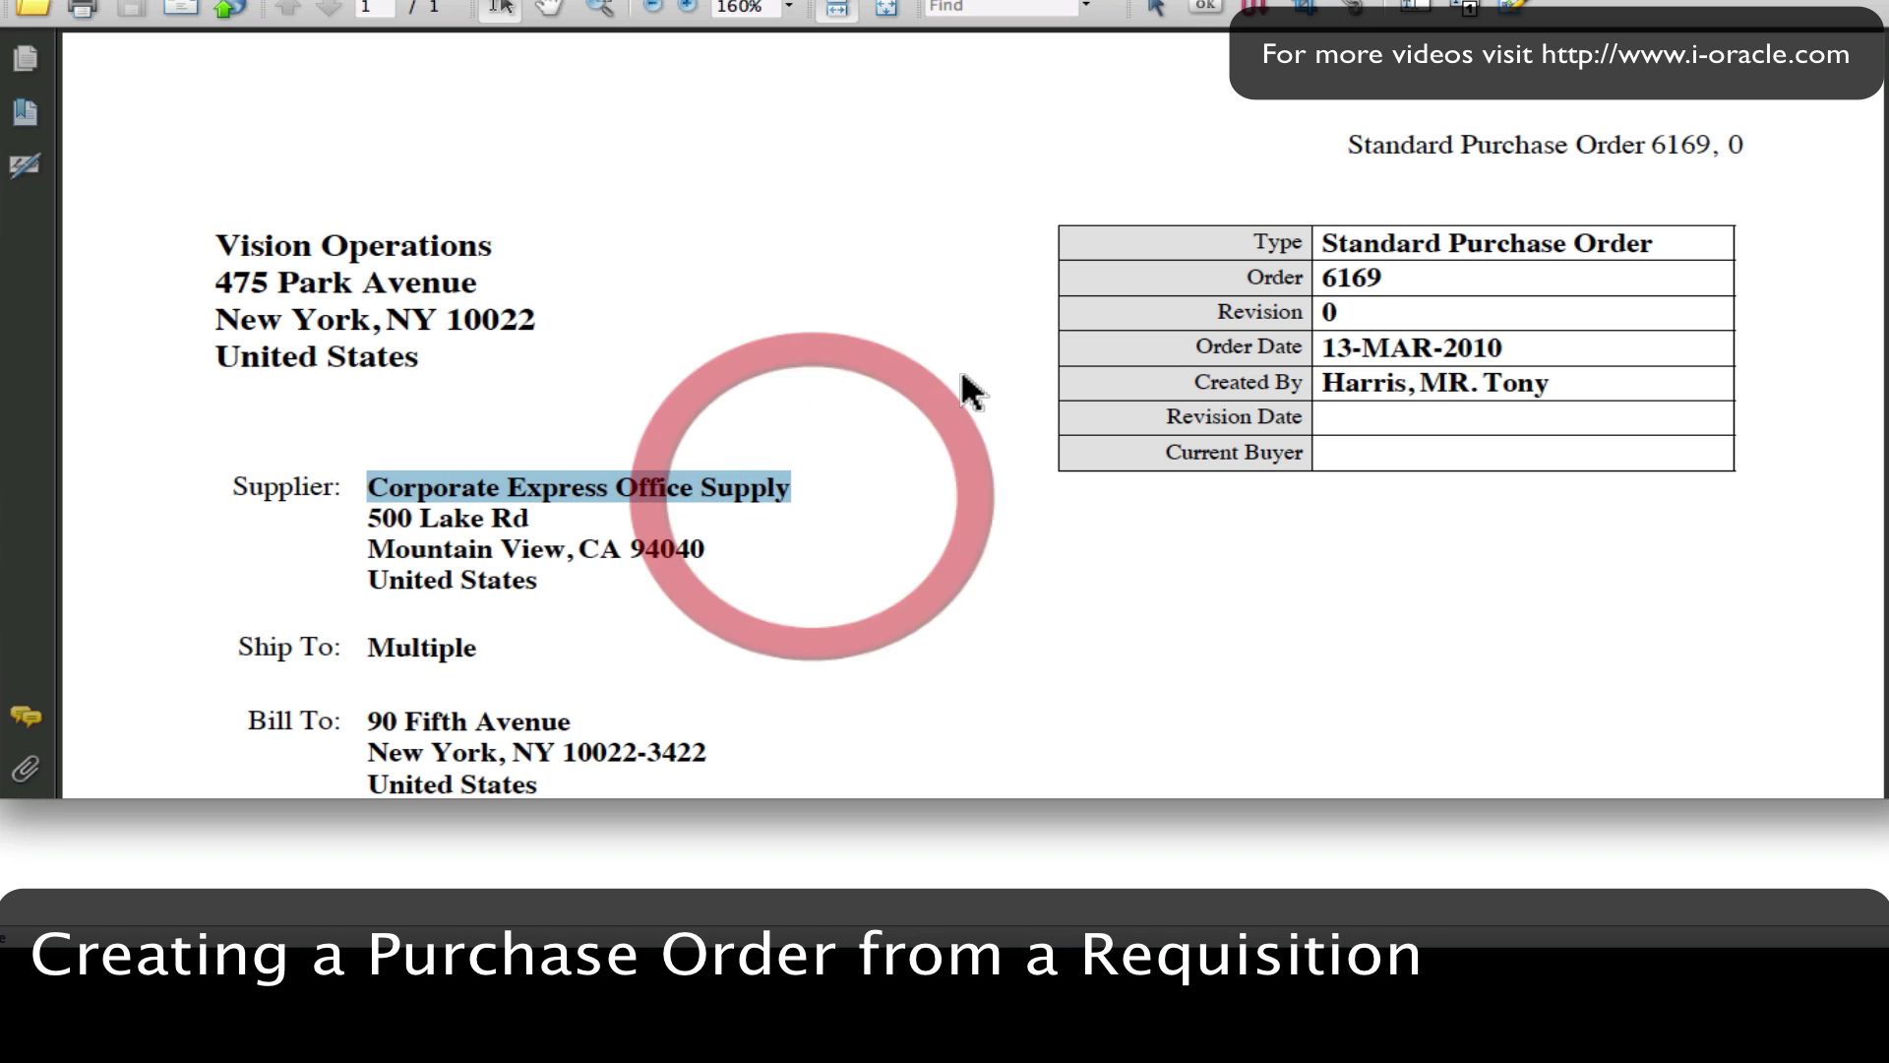
pyautogui.scroll(-10, 962, 384)
pyautogui.scroll(-5, 962, 379)
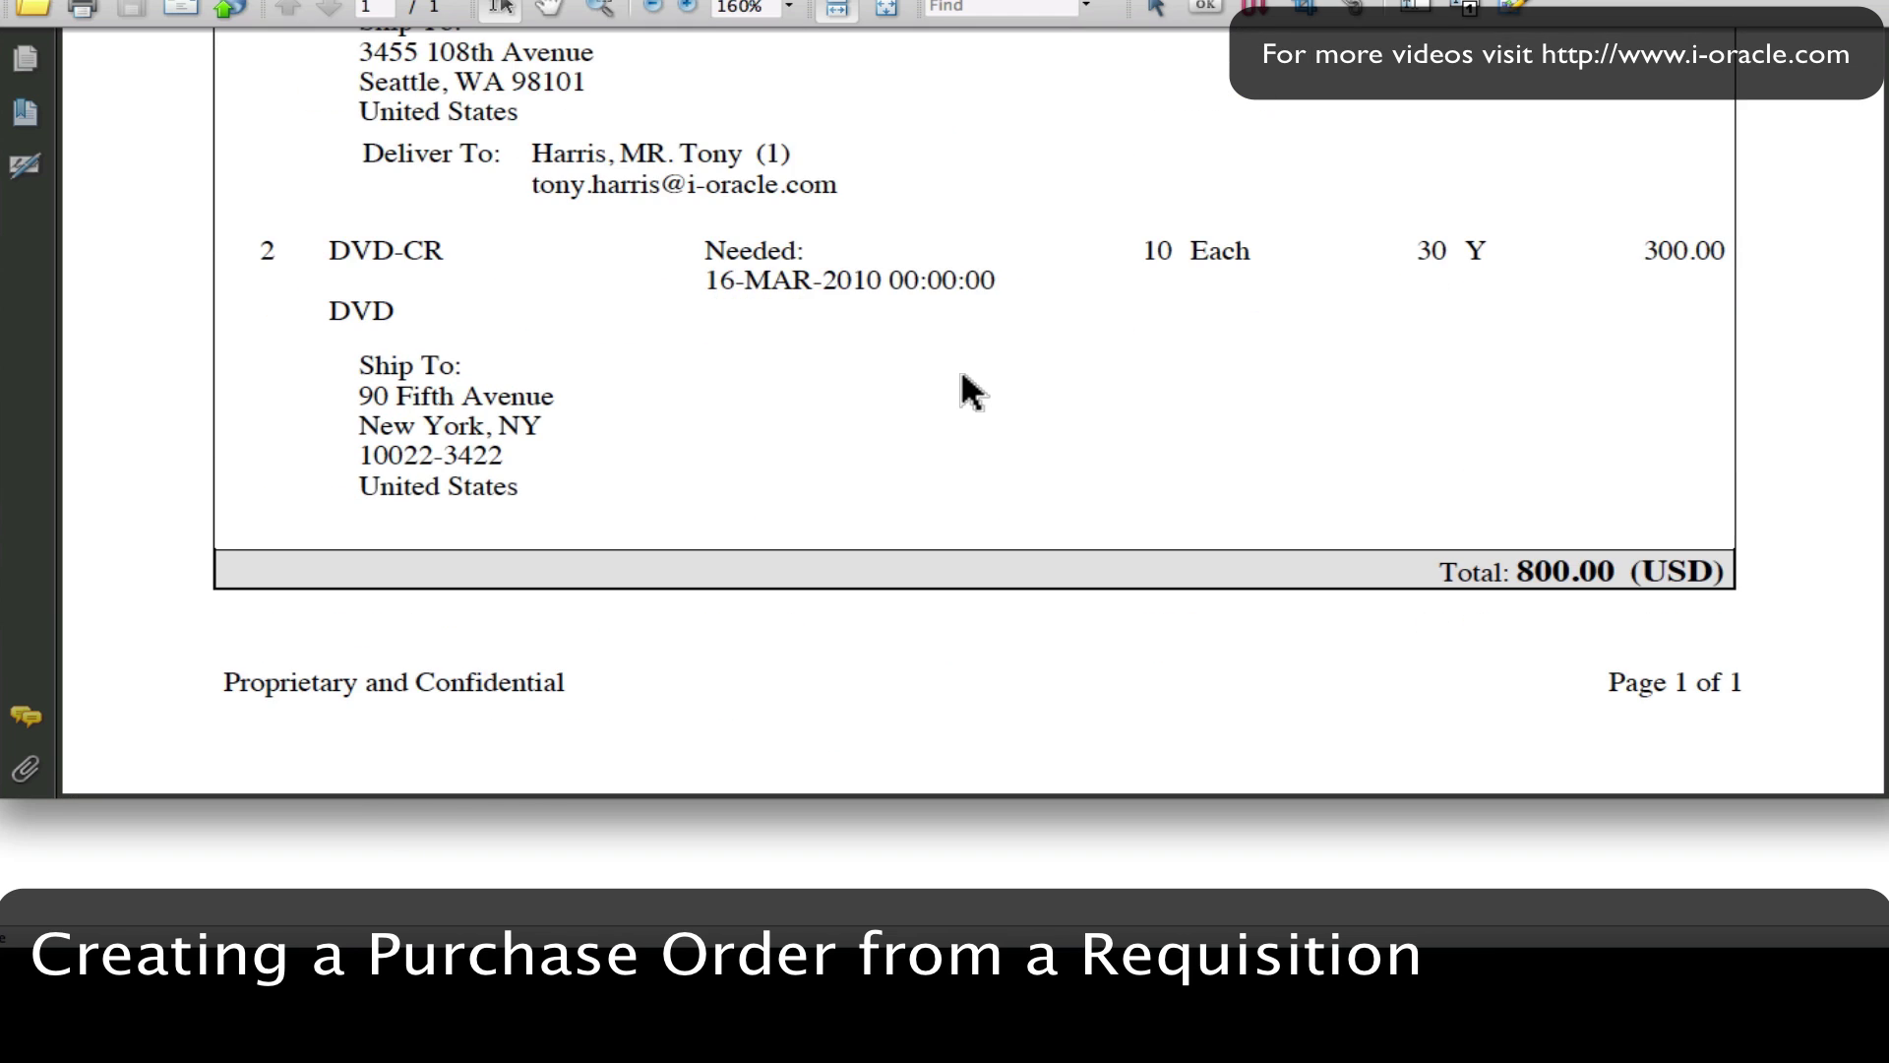
pyautogui.scroll(5, 963, 379)
pyautogui.scroll(-1, 962, 378)
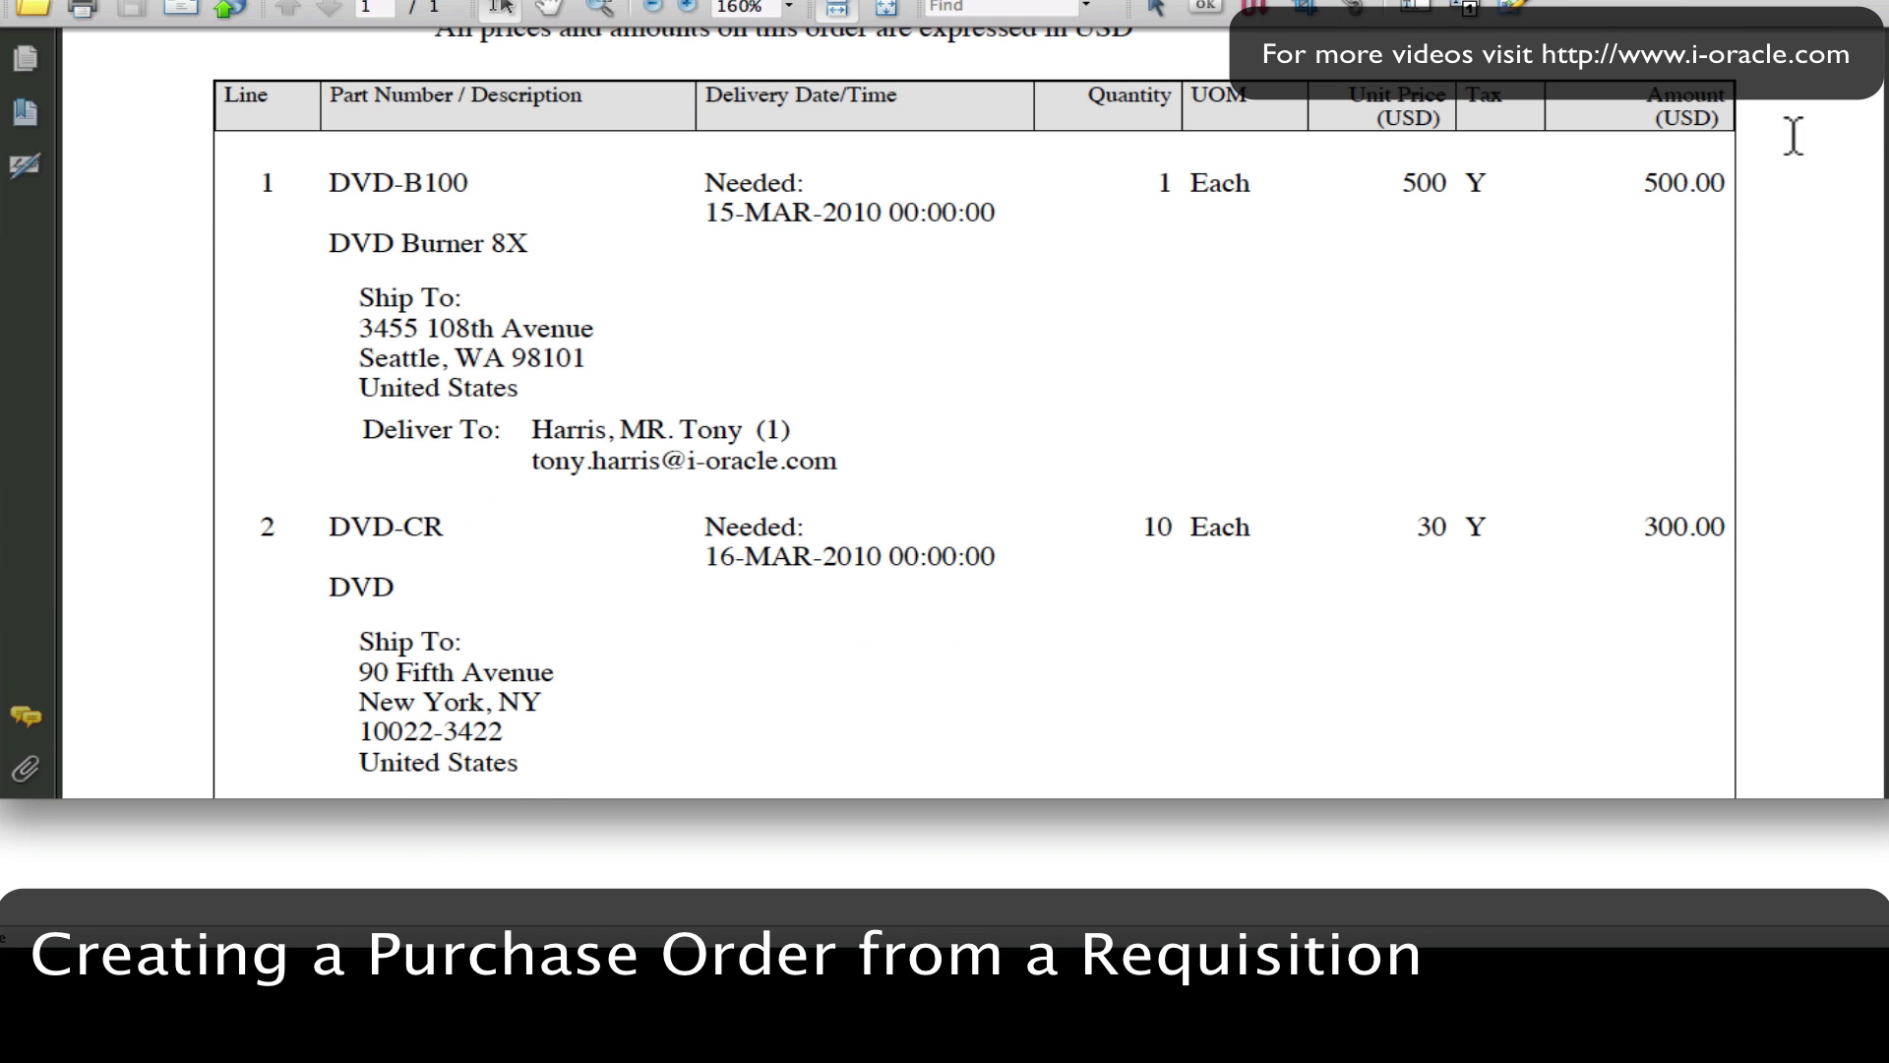
pyautogui.scroll(-3, 1303, 417)
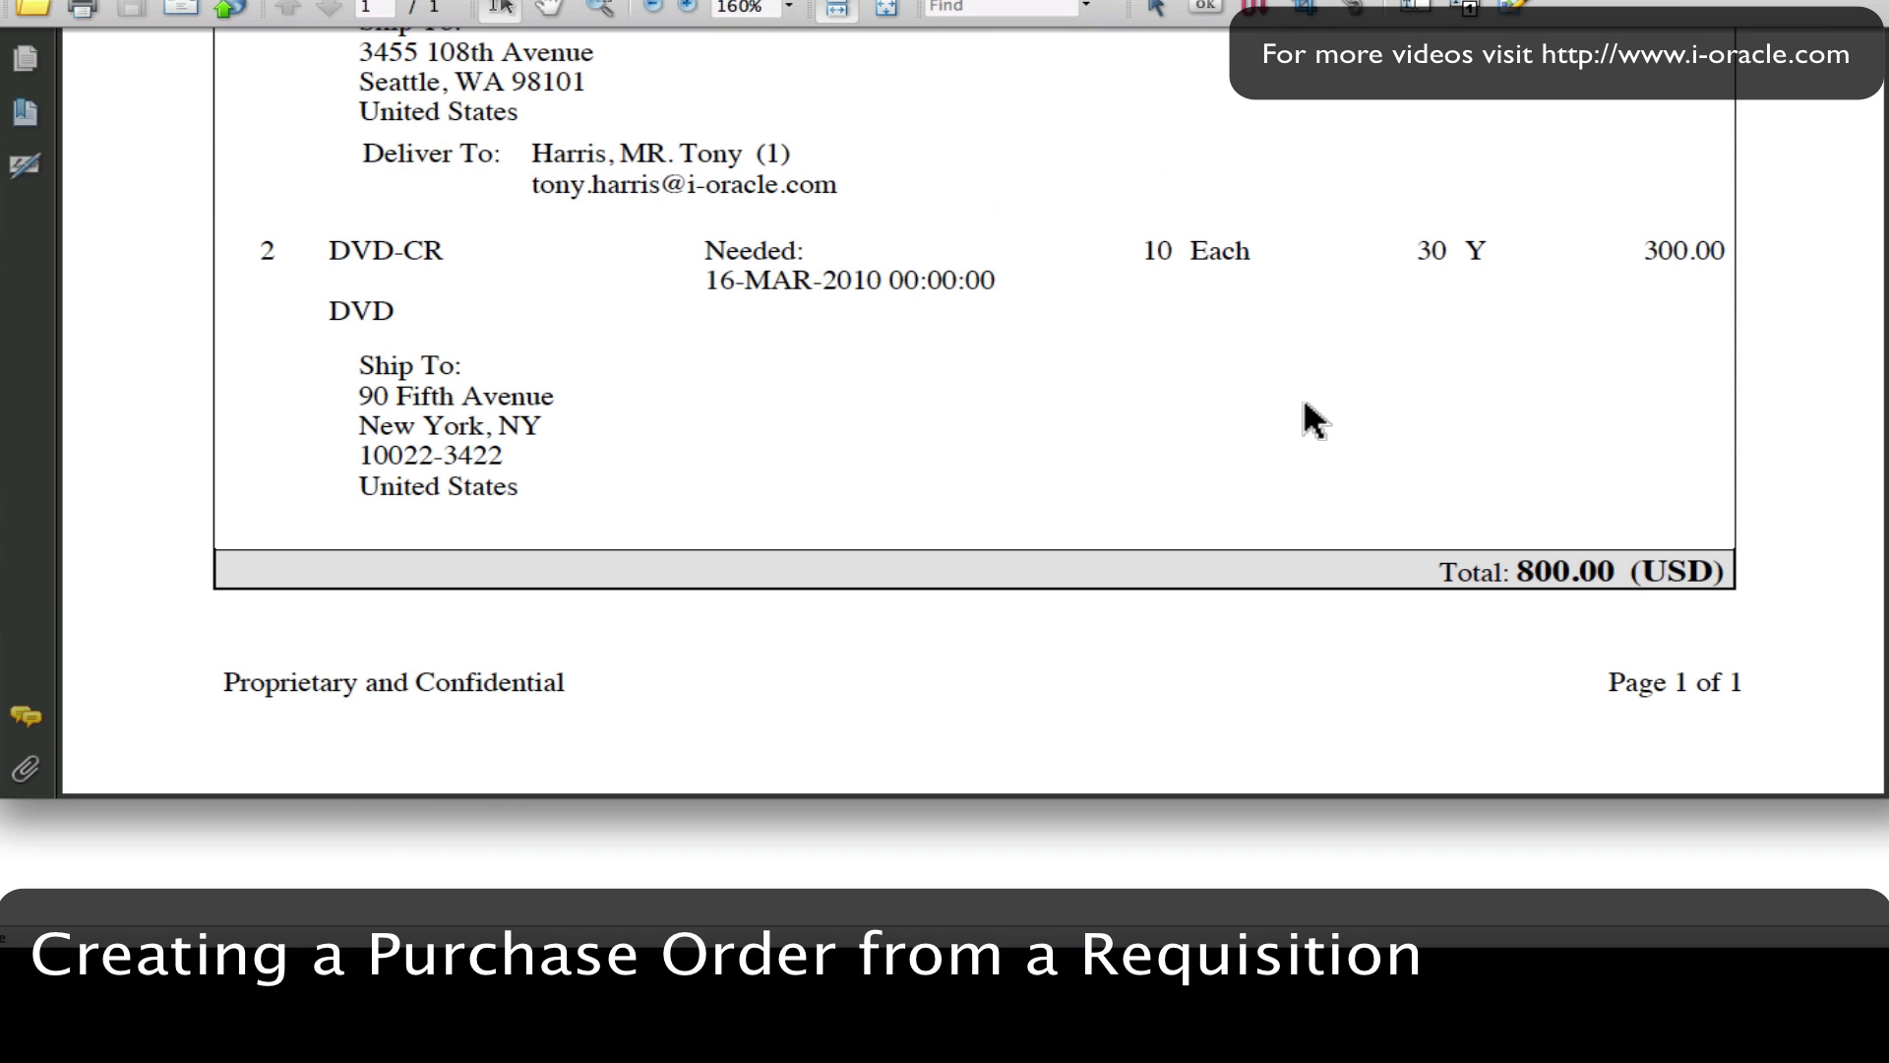